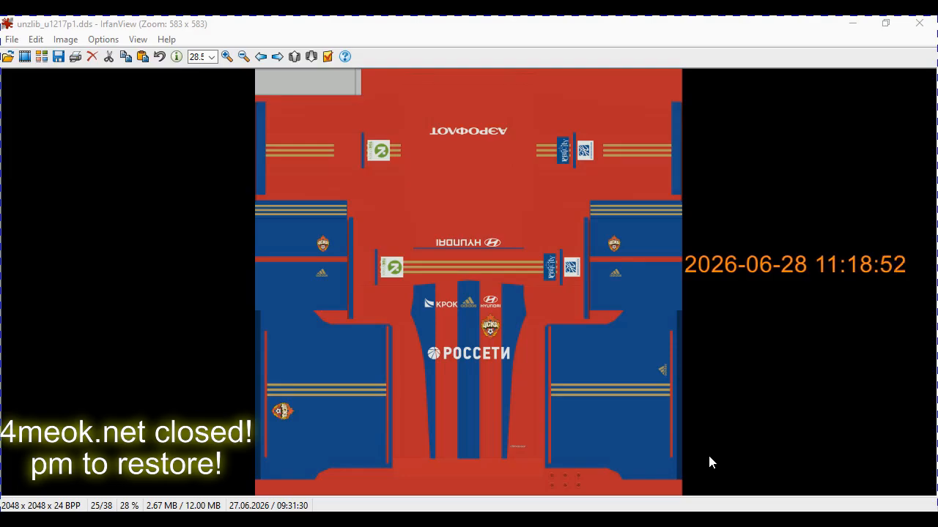
- Show the Paint dialog for editing the kit texture
scroll(529, 351, up, 1)
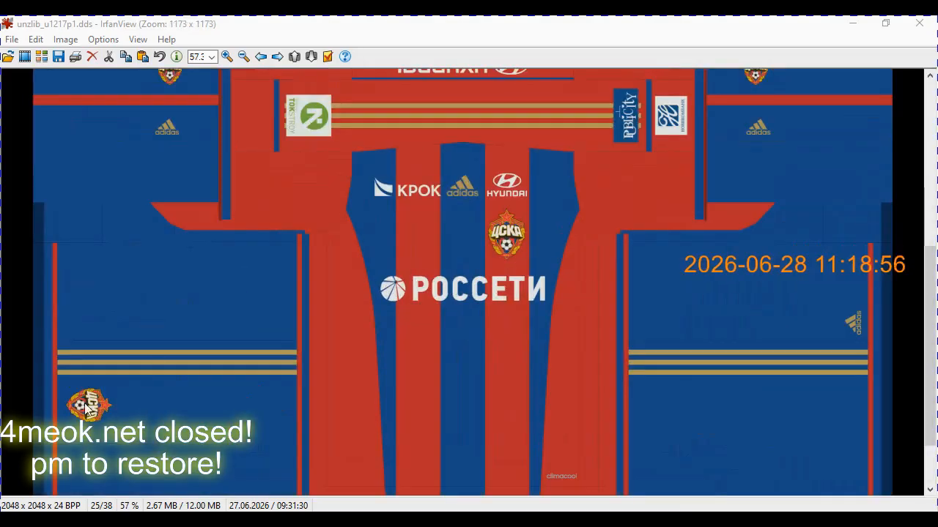
scroll(369, 318, down, 1)
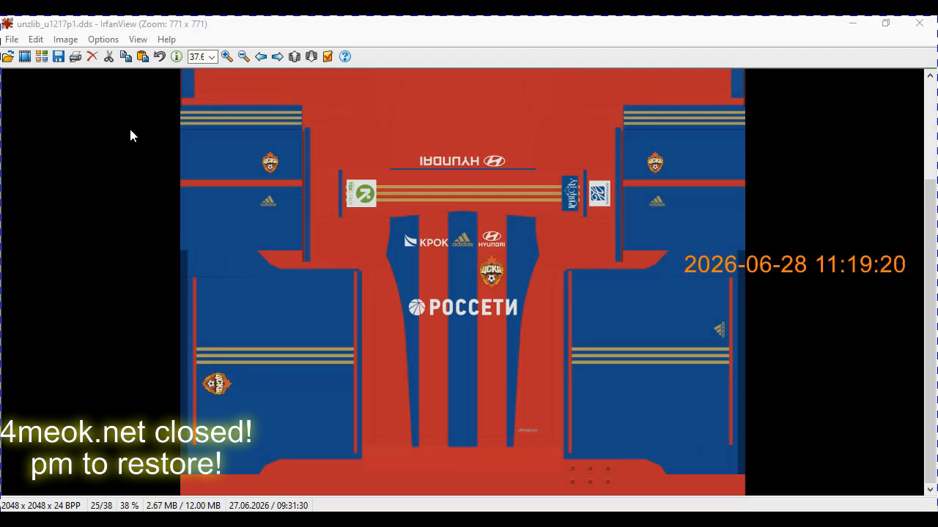
click(168, 40)
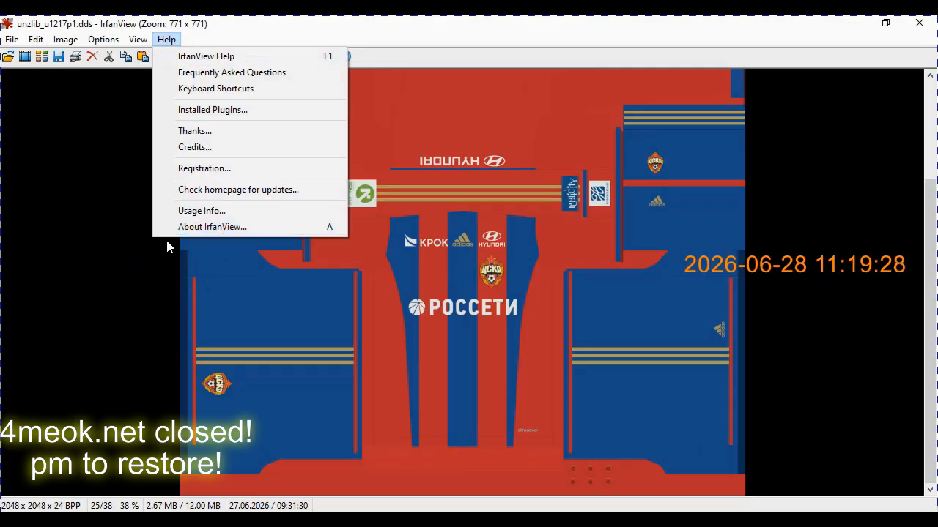
click(123, 254)
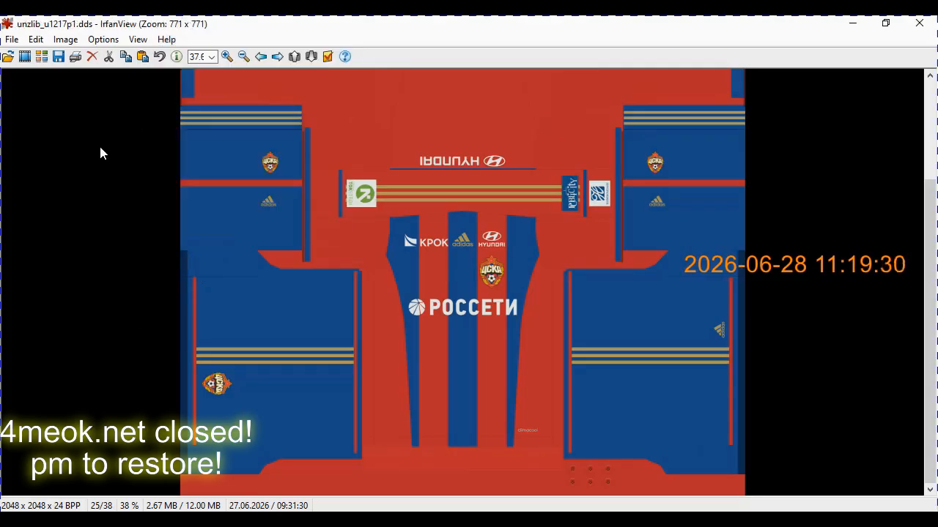
click(35, 40)
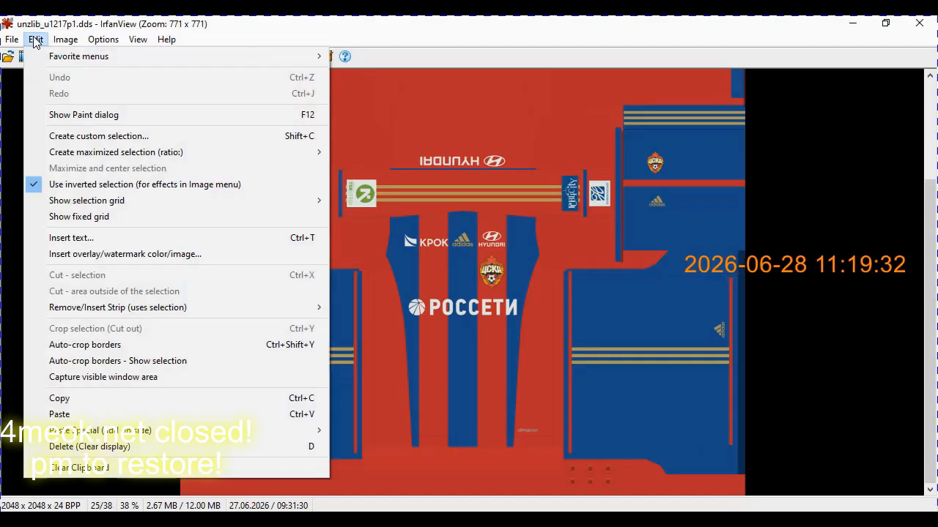
click(91, 117)
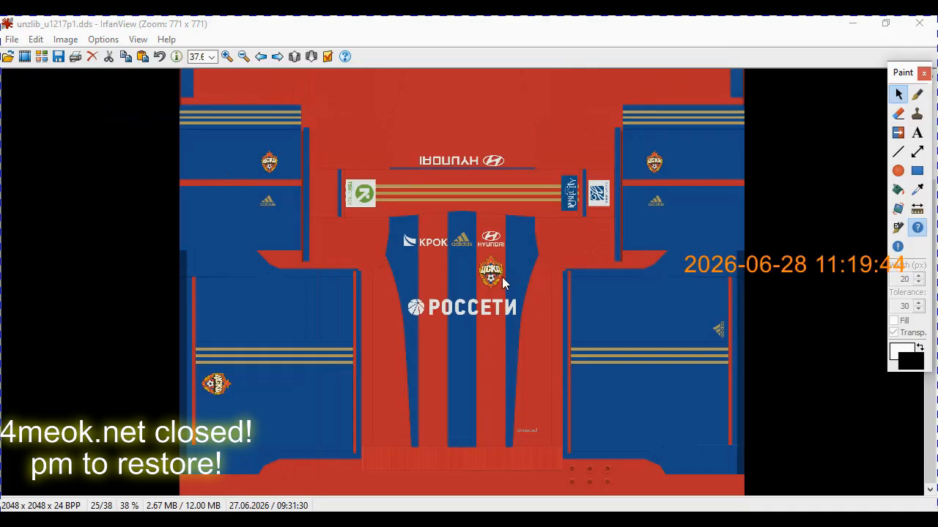
- Select a rectangle of about 105 x 150 pixels around the club crest on the shirt's chest
scroll(503, 282, up, 2)
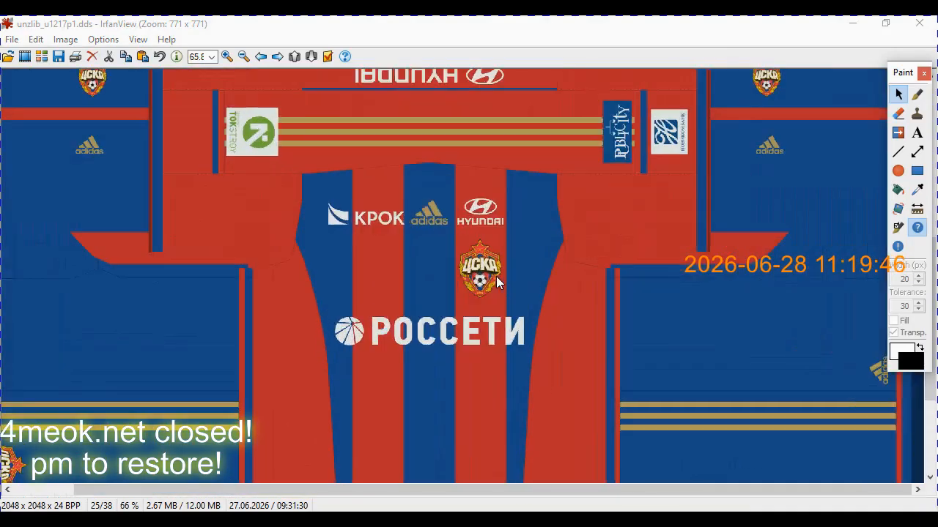
scroll(462, 277, up, 4)
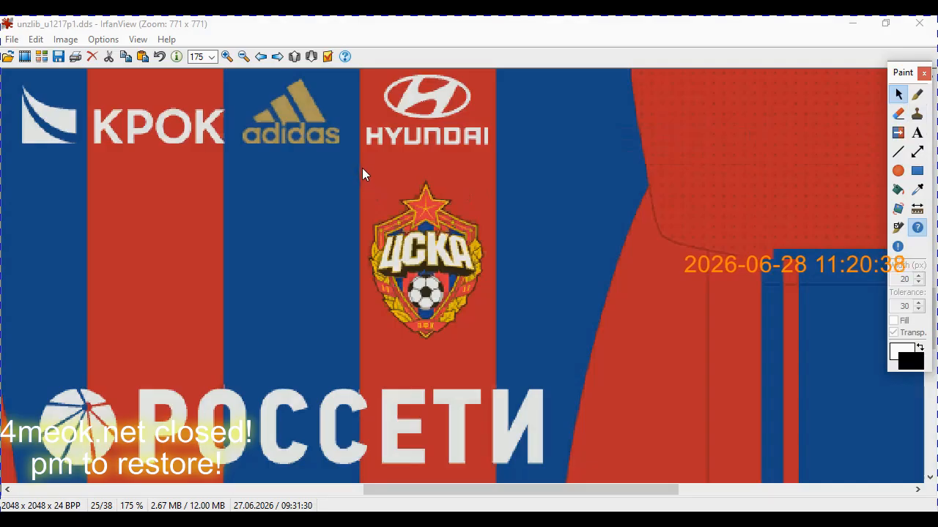
drag(361, 168, 496, 359)
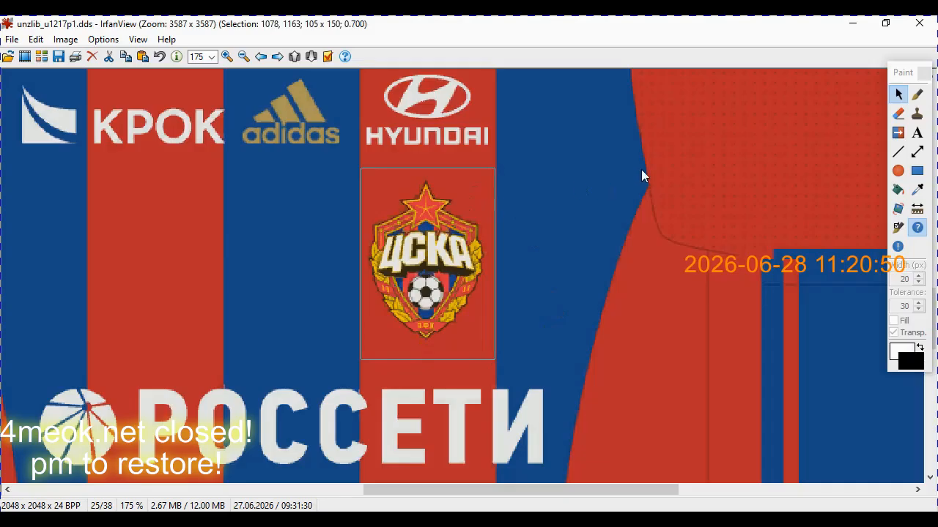
- Cover the upper part of the chest crest with cloned red stripe using the Clone tool at 20 px width
click(916, 116)
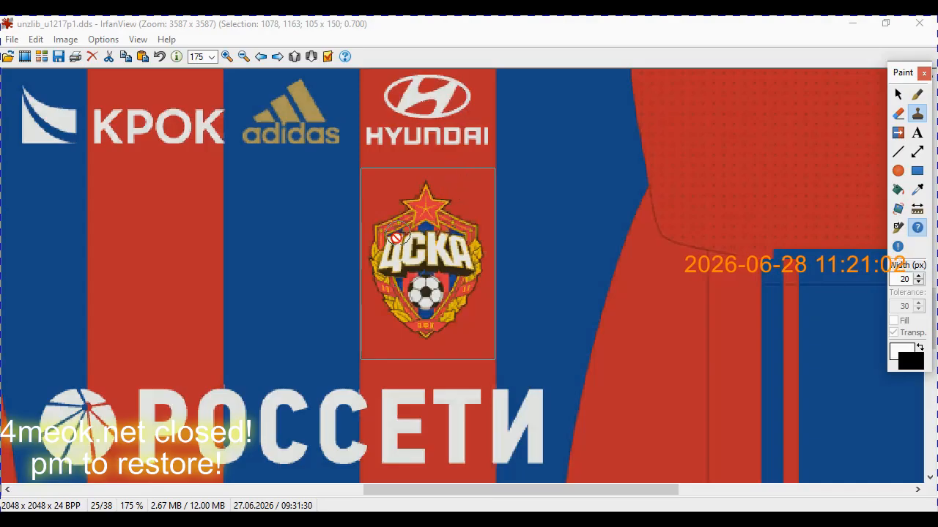
click(462, 178)
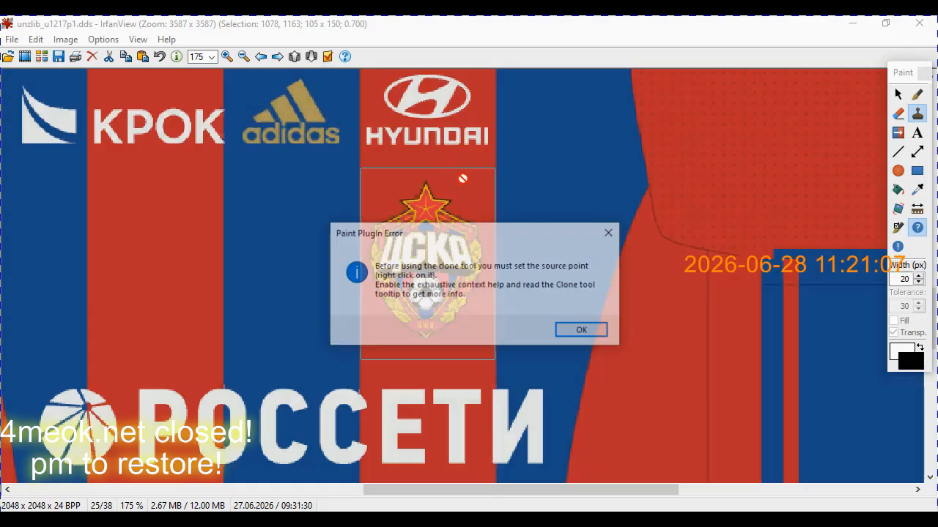
click(593, 334)
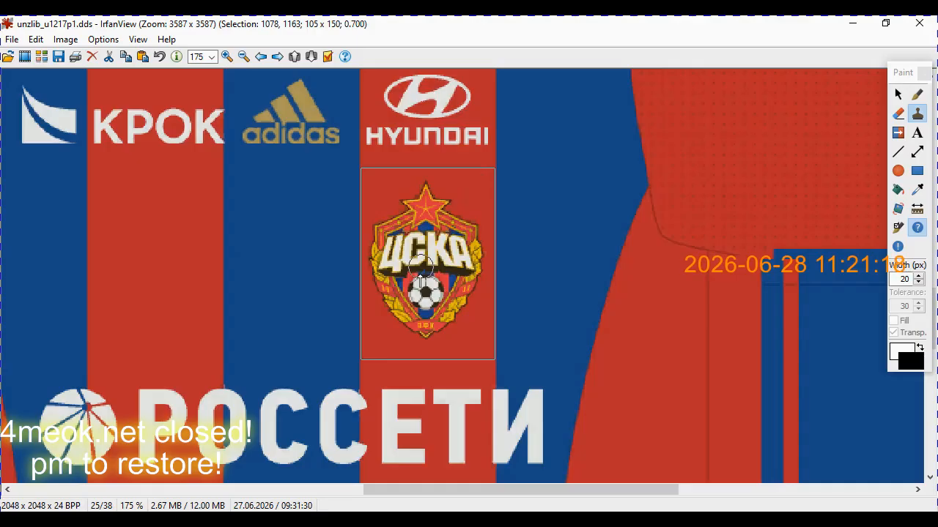
mouse_move(448, 189)
mouse_down()
mouse_move(388, 216)
mouse_move(383, 224)
mouse_move(437, 216)
mouse_move(389, 228)
mouse_move(378, 252)
mouse_move(396, 233)
mouse_move(412, 237)
mouse_move(447, 214)
mouse_move(457, 229)
mouse_up()
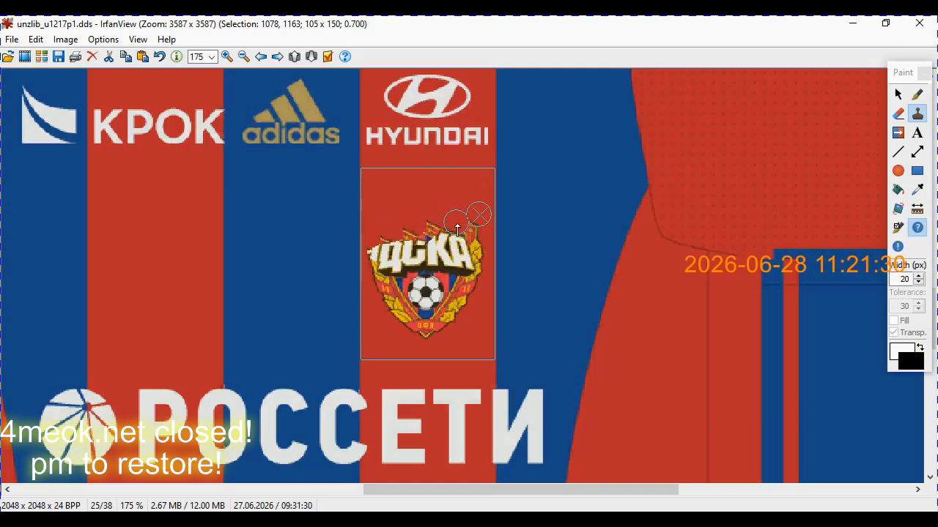
- Set the Clone tool's width to 10 px and paint cloned red over the remnants above the crest's lettering
click(920, 283)
click(920, 283)
click(920, 283)
click(920, 282)
click(919, 283)
click(919, 283)
click(920, 283)
click(920, 283)
click(919, 282)
click(919, 282)
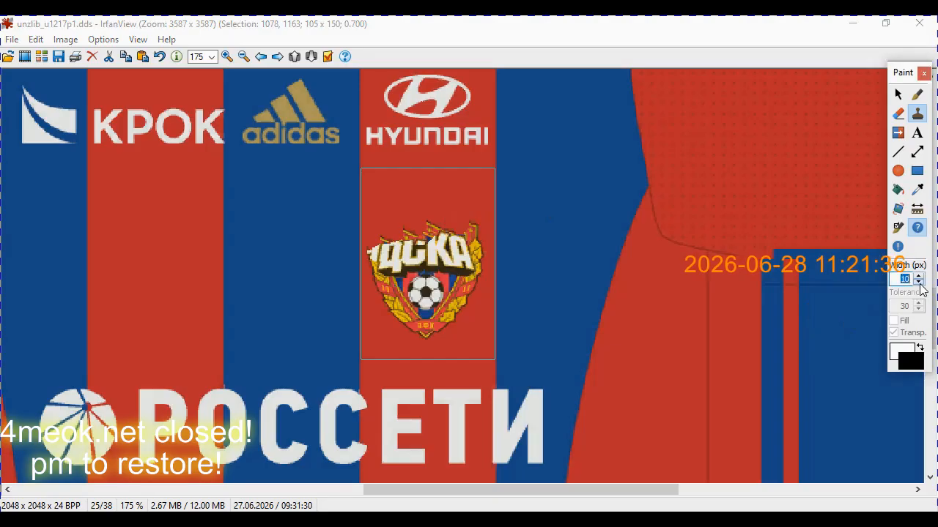
click(432, 224)
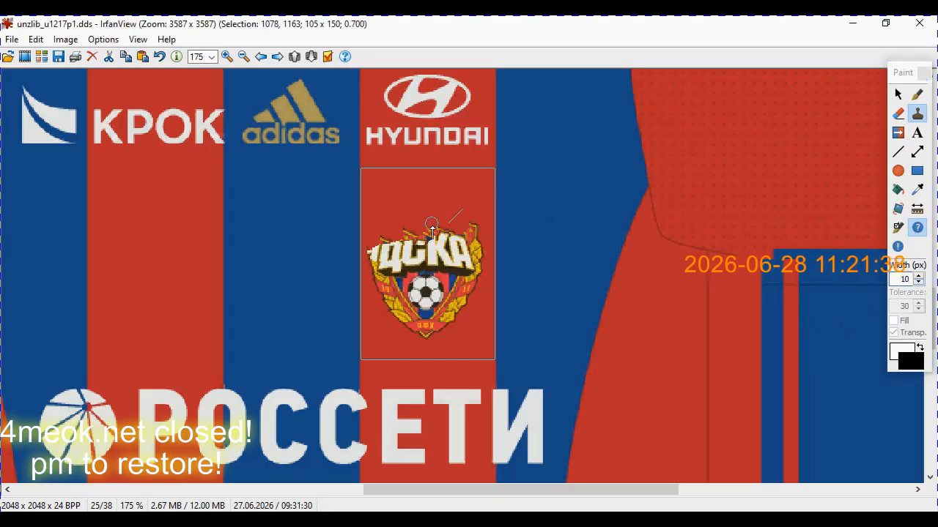
click(426, 236)
drag(396, 236, 369, 253)
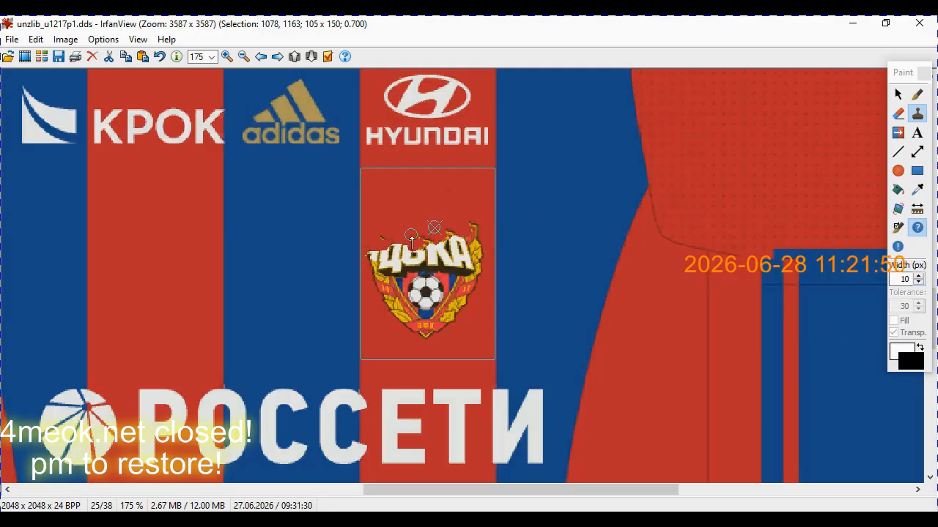
- Continue cloning along the upper edge of the crest's lettering, from its left end toward the middle
scroll(412, 241, up, 1)
scroll(461, 284, up, 2)
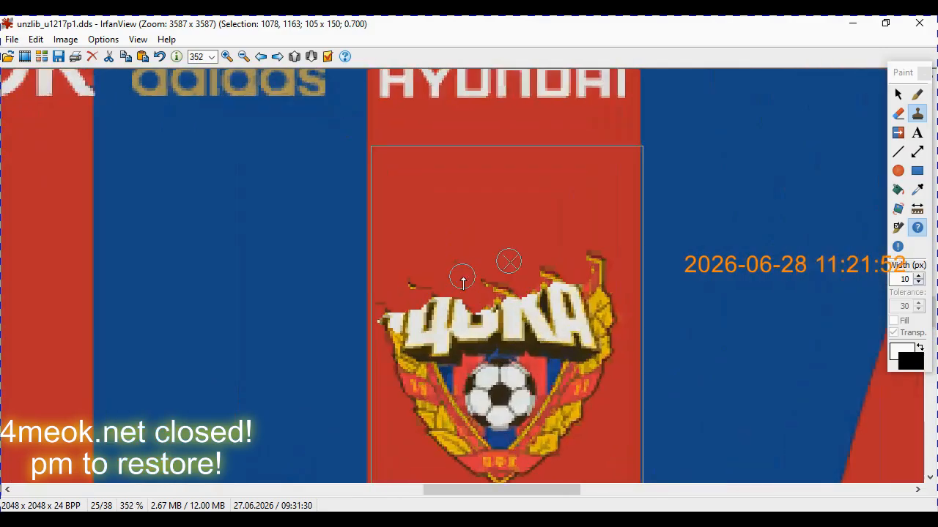
scroll(462, 283, down, 2)
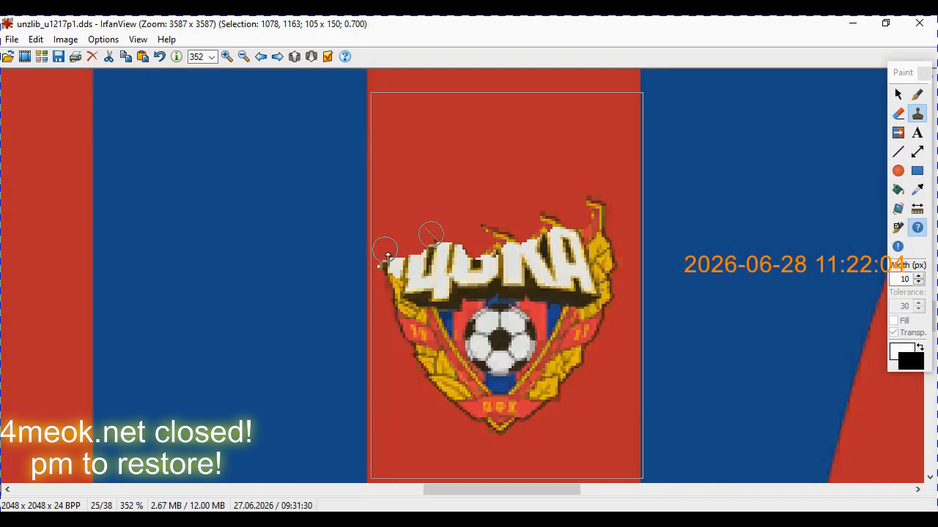
mouse_move(384, 273)
mouse_down()
mouse_move(426, 249)
mouse_move(458, 277)
mouse_move(474, 240)
mouse_up()
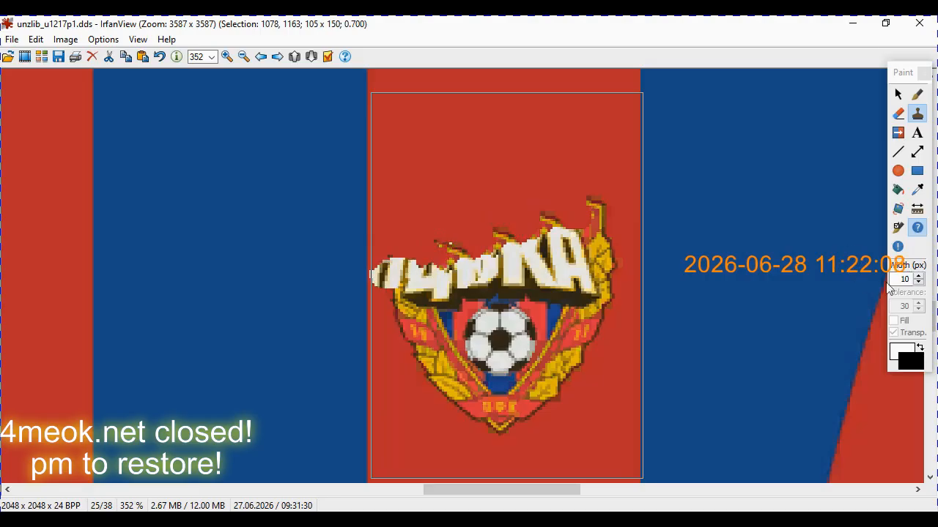
- Set the Clone tool's width to 7 px and clone red over the pieces above the lettering's middle and right part
click(919, 283)
click(919, 284)
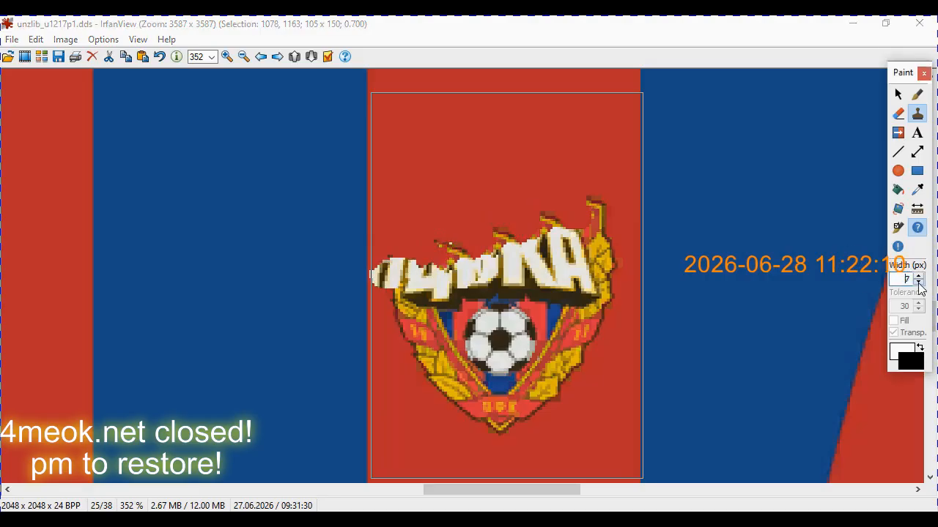
click(543, 204)
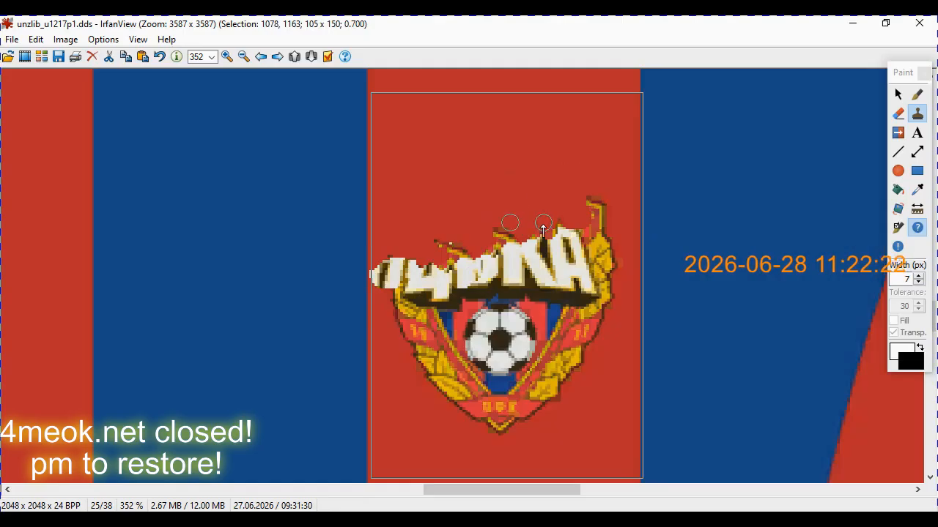
mouse_move(494, 236)
mouse_down()
mouse_move(455, 256)
mouse_move(441, 246)
mouse_move(520, 248)
mouse_move(602, 201)
mouse_move(528, 223)
mouse_move(605, 224)
mouse_move(592, 230)
mouse_move(564, 231)
mouse_move(596, 228)
mouse_move(610, 213)
mouse_move(608, 241)
mouse_move(573, 251)
mouse_move(608, 240)
mouse_move(600, 257)
mouse_move(585, 255)
mouse_move(618, 245)
mouse_move(551, 239)
mouse_move(624, 251)
mouse_move(556, 231)
mouse_up()
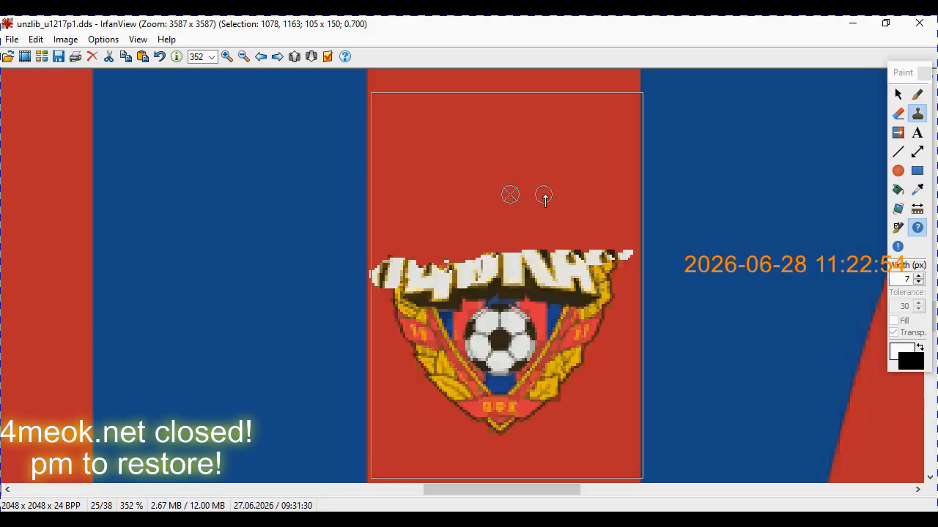
- Clone the red stripe over the rest of the chest crest, including the ball, leaves and last pixels near the right edge
click(762, 521)
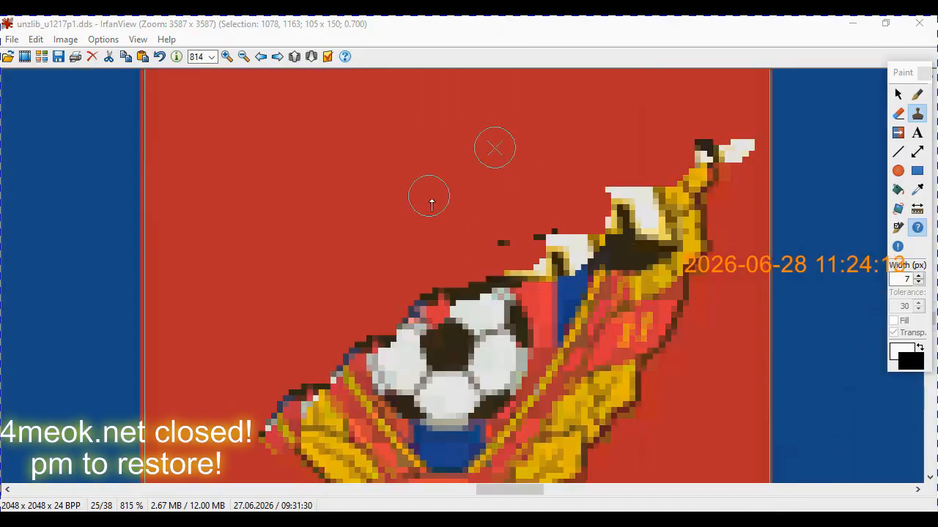
scroll(432, 206, down, 6)
scroll(432, 206, up, 4)
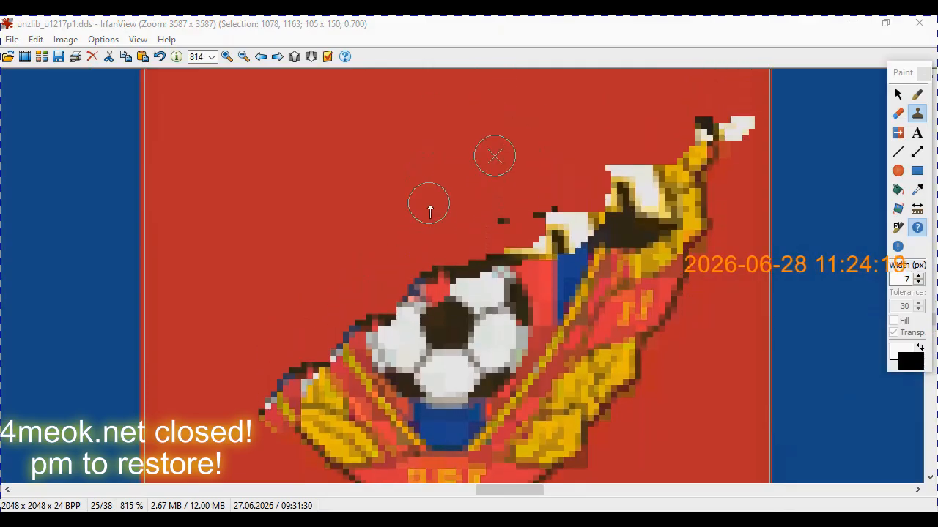
scroll(430, 208, down, 4)
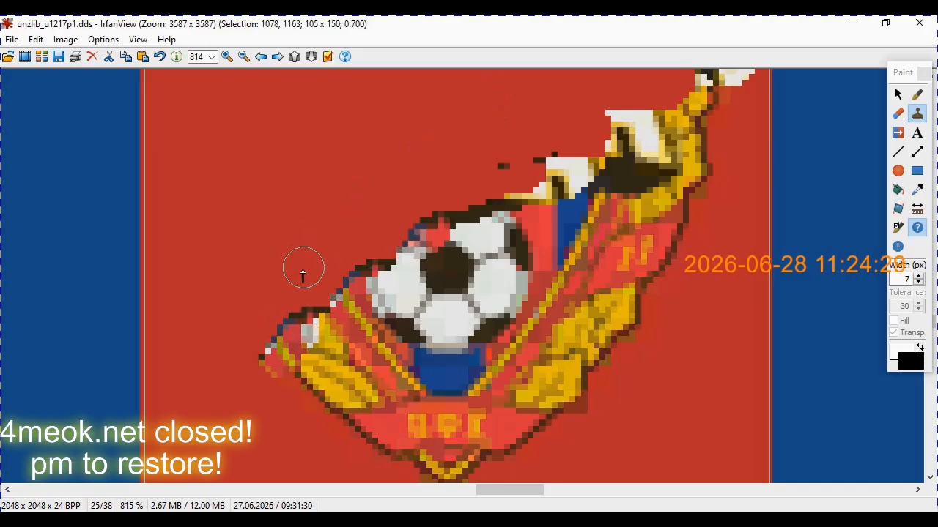
mouse_move(293, 293)
mouse_down()
mouse_move(270, 364)
mouse_move(302, 365)
mouse_move(329, 300)
mouse_move(369, 268)
mouse_move(330, 409)
mouse_move(340, 415)
mouse_move(400, 200)
mouse_move(429, 220)
mouse_move(417, 209)
mouse_move(408, 293)
mouse_move(376, 348)
mouse_move(364, 435)
mouse_move(375, 440)
mouse_move(394, 422)
mouse_move(388, 444)
mouse_move(420, 309)
mouse_move(495, 166)
mouse_move(527, 165)
mouse_move(561, 183)
mouse_move(505, 220)
mouse_move(451, 315)
mouse_move(431, 405)
mouse_move(401, 464)
mouse_move(411, 472)
mouse_move(379, 459)
mouse_move(432, 440)
mouse_move(477, 351)
mouse_move(490, 235)
mouse_move(520, 224)
mouse_move(540, 153)
mouse_move(583, 166)
mouse_move(580, 151)
mouse_move(608, 142)
mouse_move(619, 114)
mouse_move(644, 127)
mouse_move(656, 143)
mouse_move(624, 159)
mouse_move(540, 266)
mouse_move(504, 279)
mouse_move(480, 449)
mouse_move(457, 469)
mouse_move(449, 438)
mouse_move(498, 446)
mouse_move(510, 419)
mouse_move(524, 414)
mouse_move(513, 366)
mouse_move(568, 253)
mouse_move(648, 183)
mouse_move(575, 293)
mouse_move(536, 438)
mouse_move(589, 391)
mouse_move(585, 339)
mouse_move(591, 376)
mouse_move(609, 307)
mouse_move(634, 318)
mouse_move(634, 268)
mouse_move(666, 237)
mouse_move(654, 310)
mouse_move(666, 265)
mouse_move(685, 253)
mouse_move(677, 209)
mouse_move(687, 262)
mouse_move(686, 187)
mouse_move(680, 217)
mouse_move(674, 163)
mouse_move(680, 147)
mouse_move(704, 234)
mouse_move(655, 230)
mouse_up()
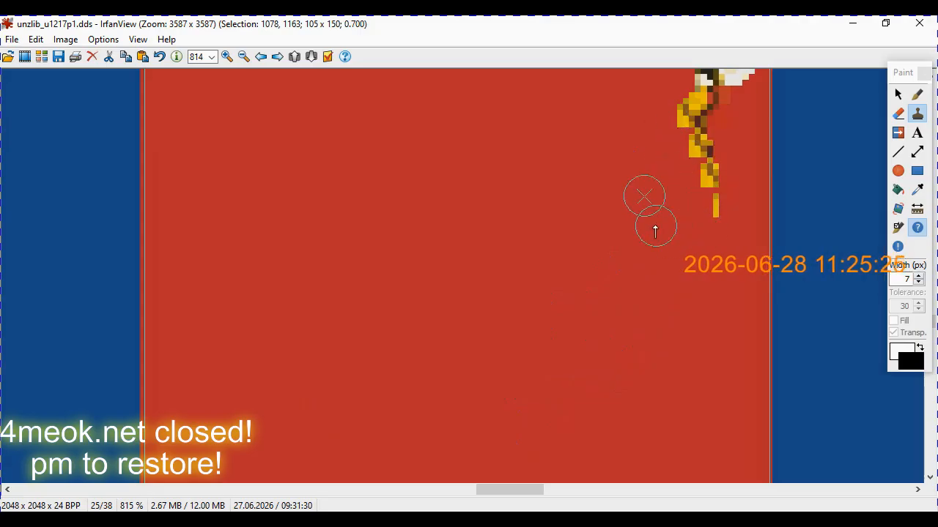
mouse_move(695, 202)
mouse_down()
mouse_move(711, 188)
mouse_move(710, 209)
mouse_move(687, 125)
mouse_move(703, 97)
mouse_move(652, 169)
mouse_up()
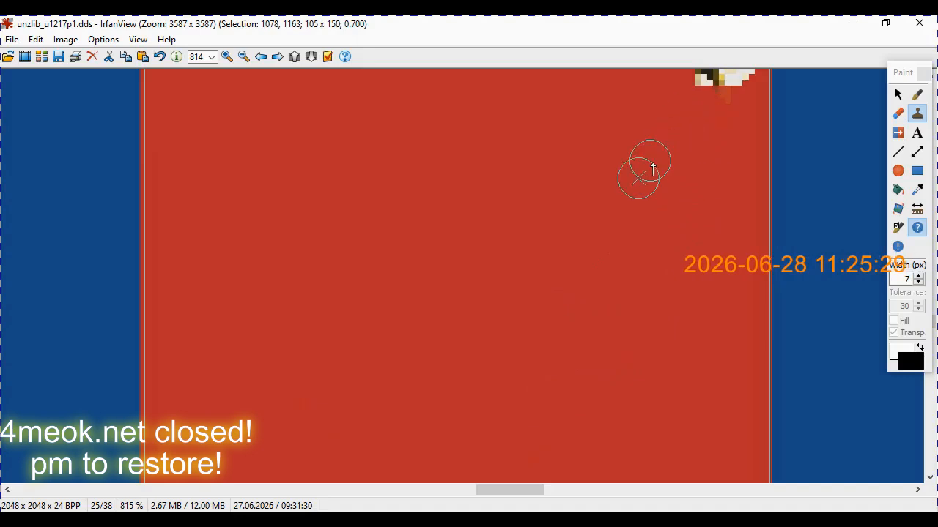
scroll(652, 169, up, 3)
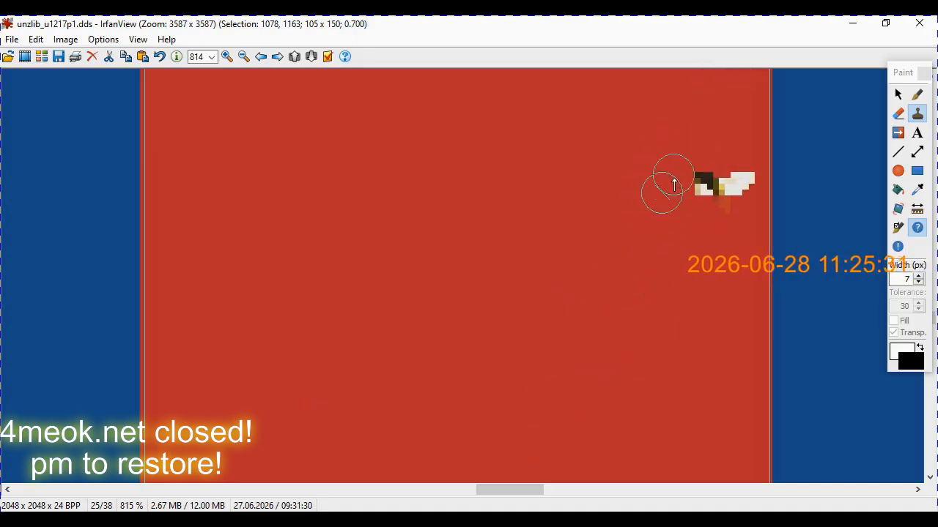
mouse_move(695, 192)
mouse_down()
mouse_move(711, 183)
mouse_move(741, 189)
mouse_up()
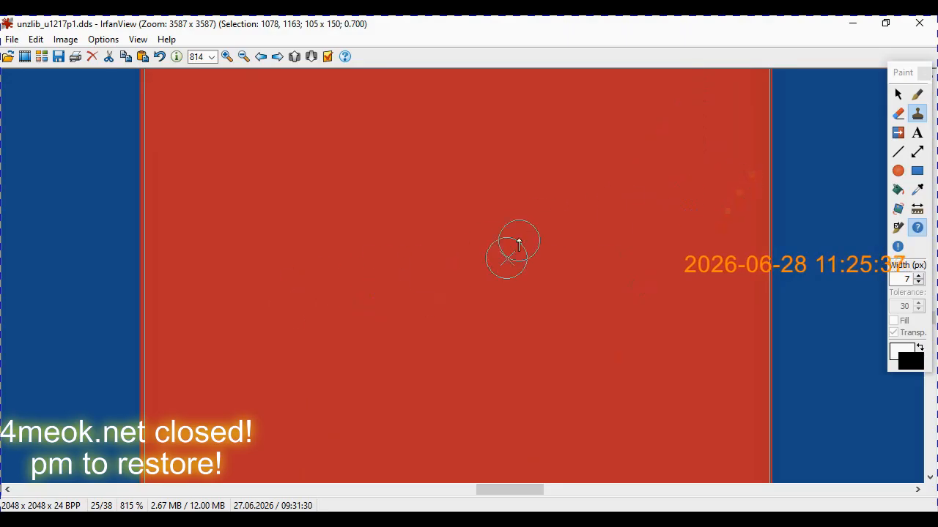
- Choose the eagle emblem picture from dt15\common\render\symbol\flag and insert it as an overlay at the selection below HYUNDAI
scroll(491, 263, down, 2)
scroll(463, 283, down, 5)
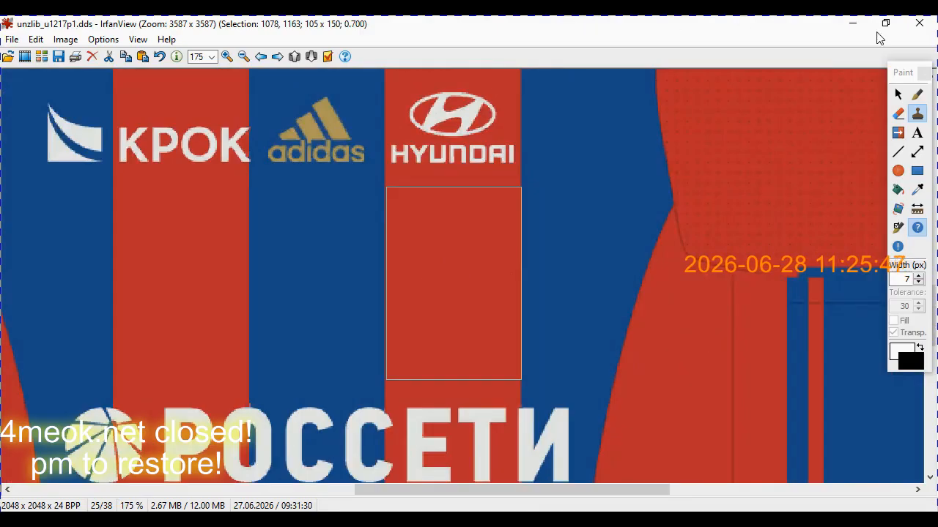
click(900, 98)
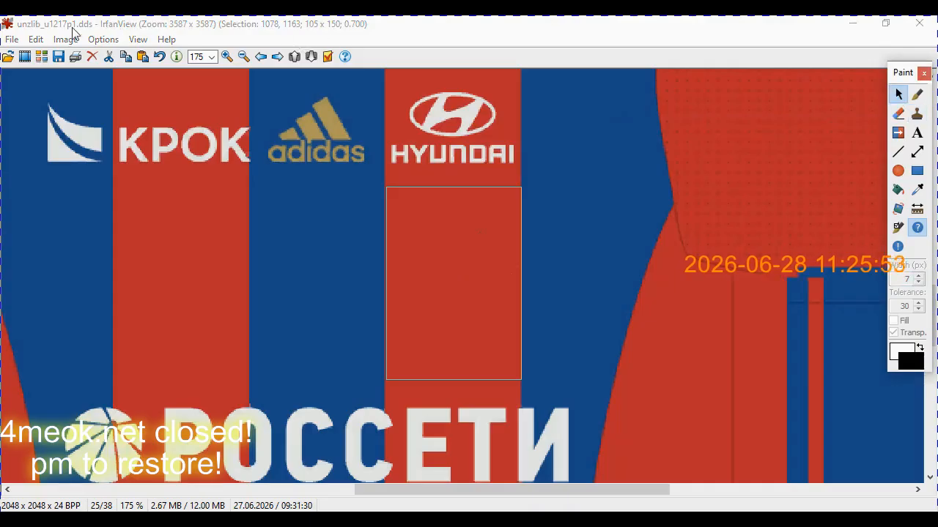
click(36, 39)
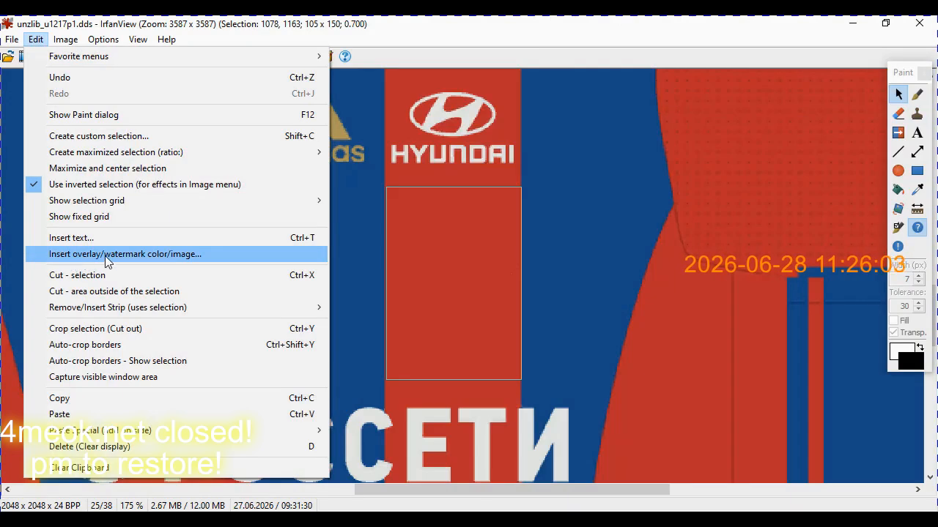
click(182, 259)
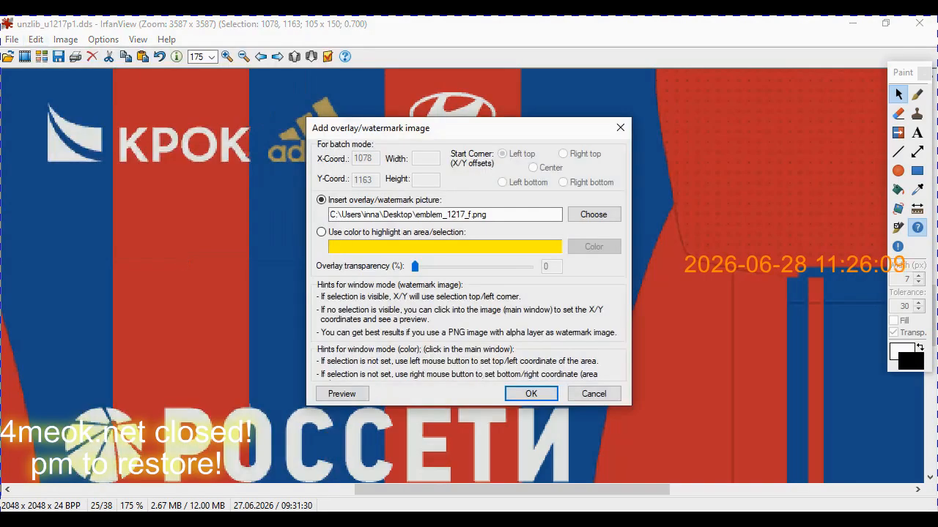
click(762, 521)
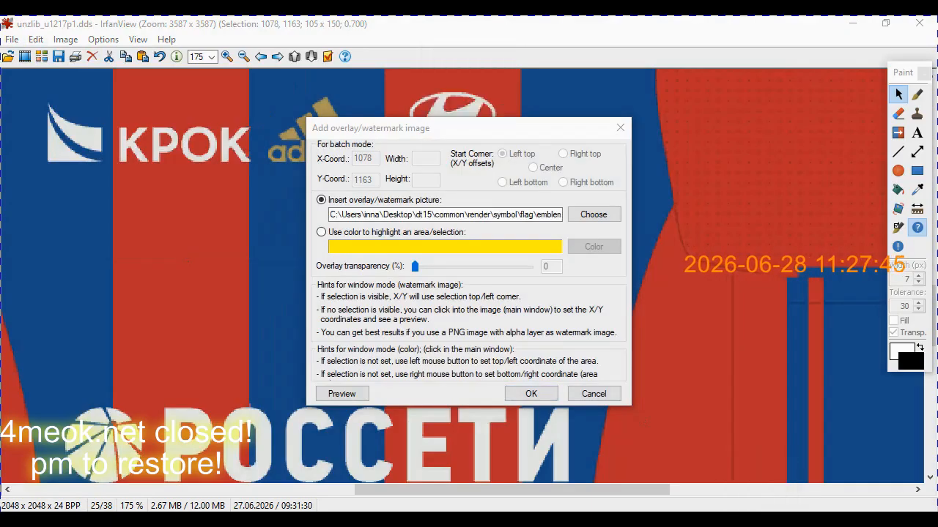
click(479, 137)
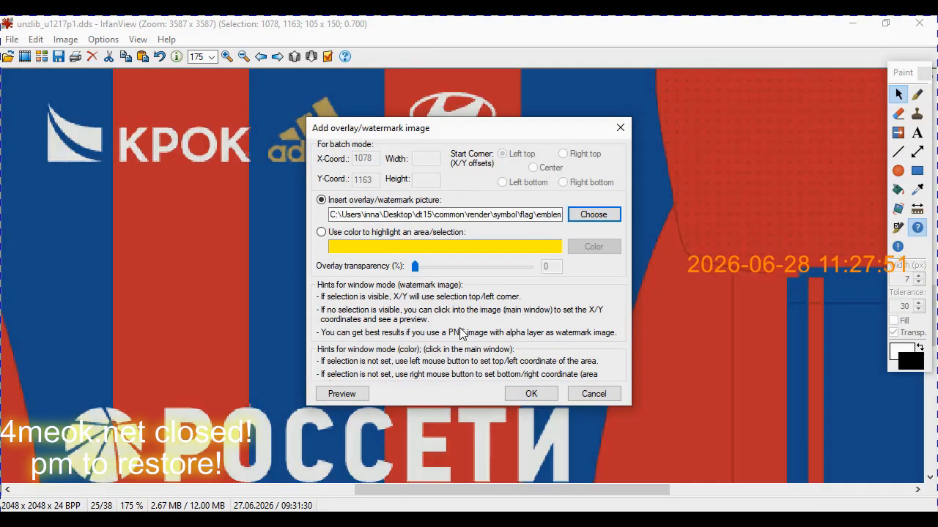
click(532, 395)
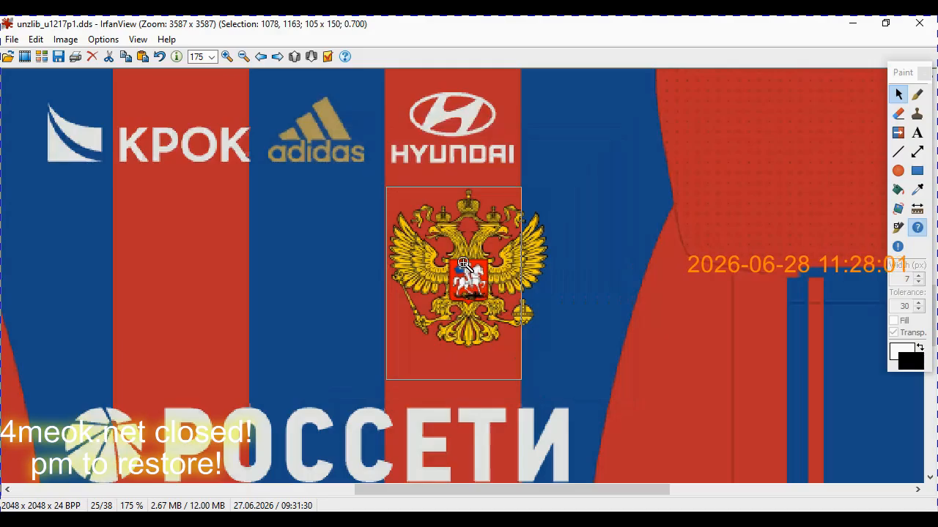
- Undo the emblem overlay and widen the chest selection on both sides to 124 x 150 px
click(159, 58)
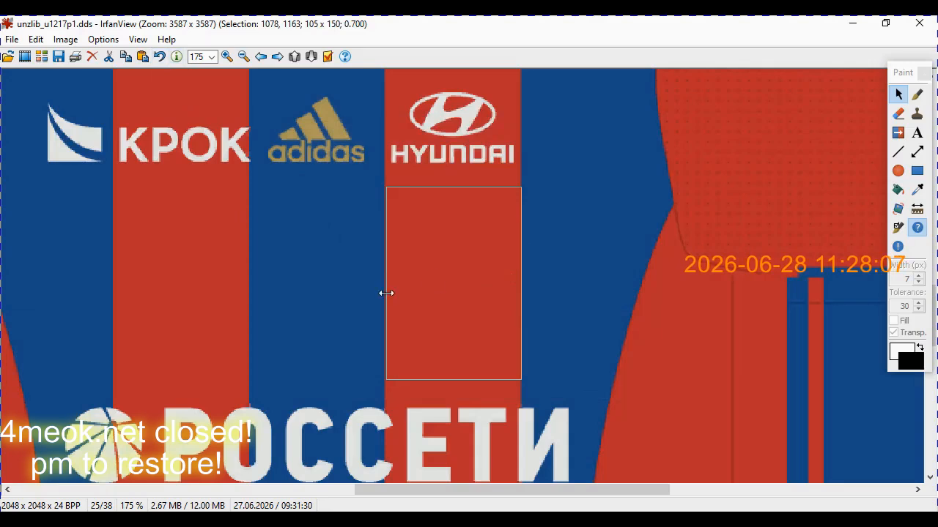
drag(386, 293, 373, 293)
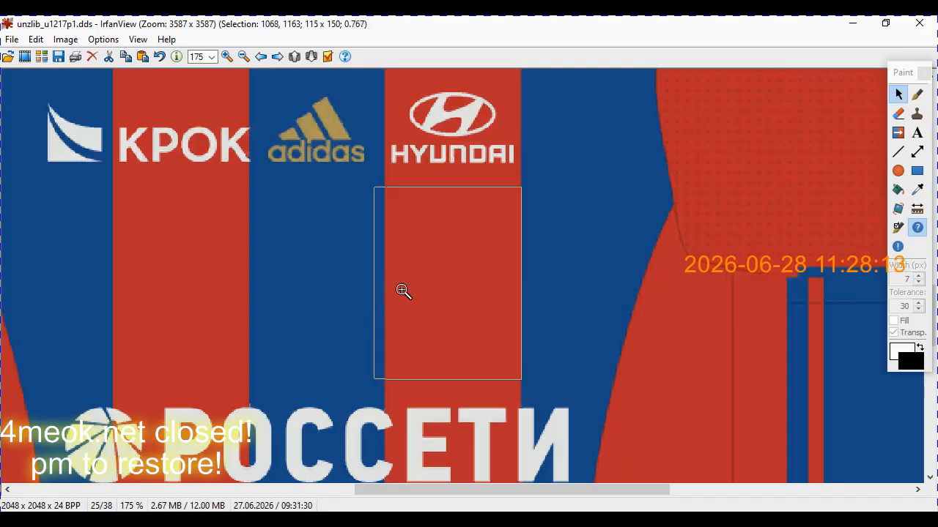
drag(522, 285, 533, 286)
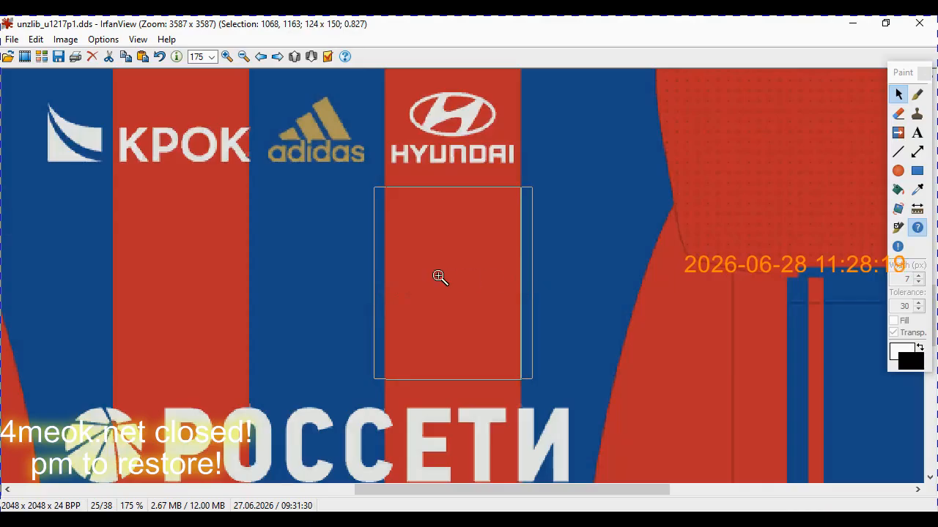
- Insert the same eagle emblem as an overlay at the widened chest selection, and clear the selection
click(35, 39)
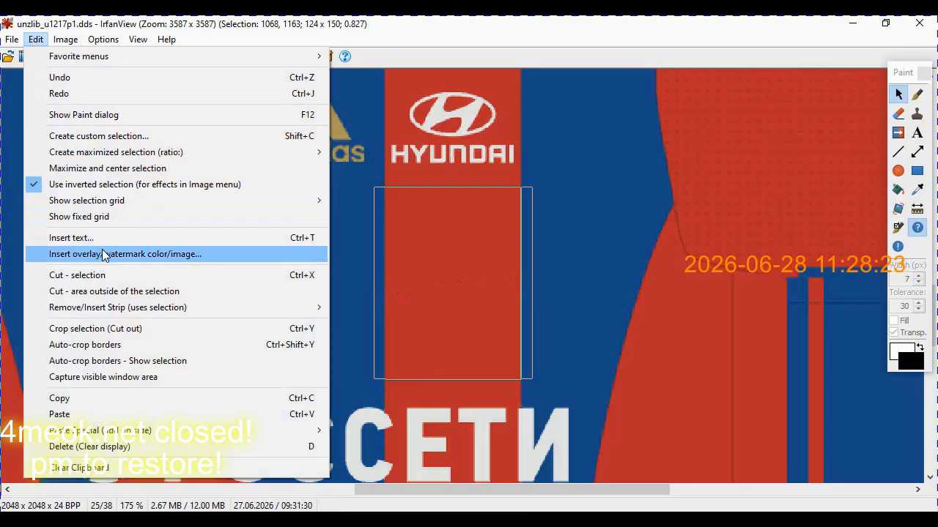
click(171, 257)
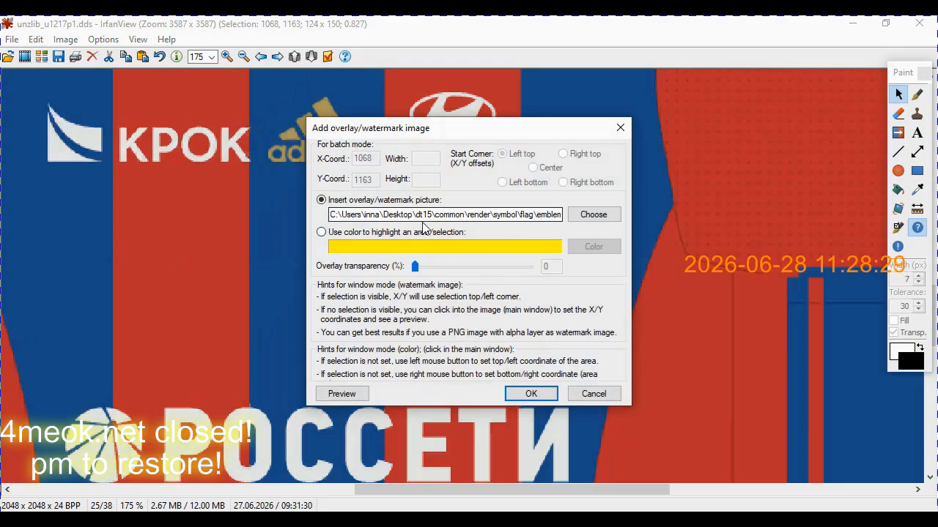
click(530, 392)
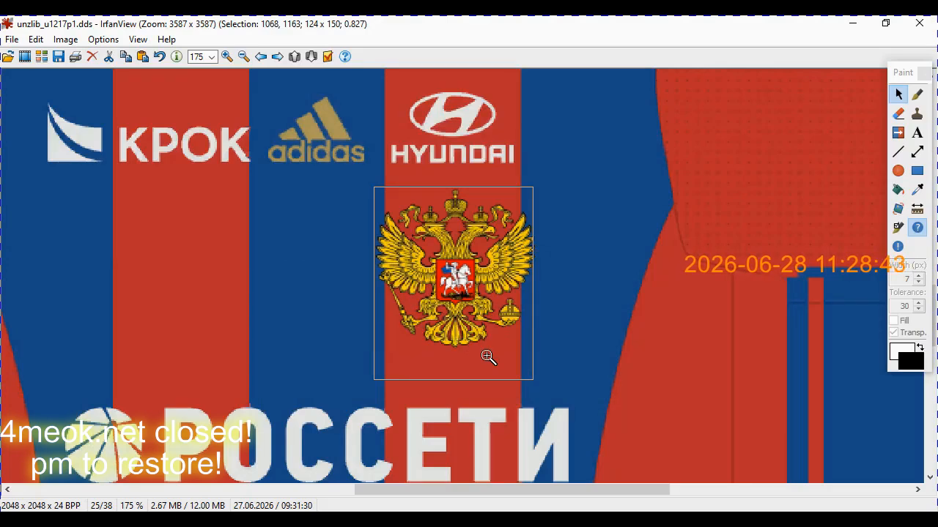
click(565, 307)
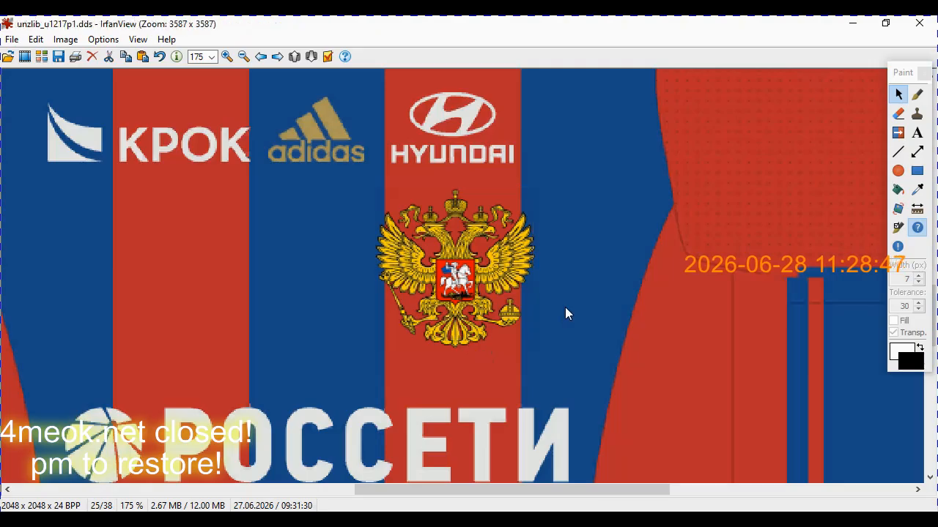
- Examine the remaining club crests on the texture, especially the sideways crest below the gold stripes on the lower-left blue panel
scroll(565, 307, down, 9)
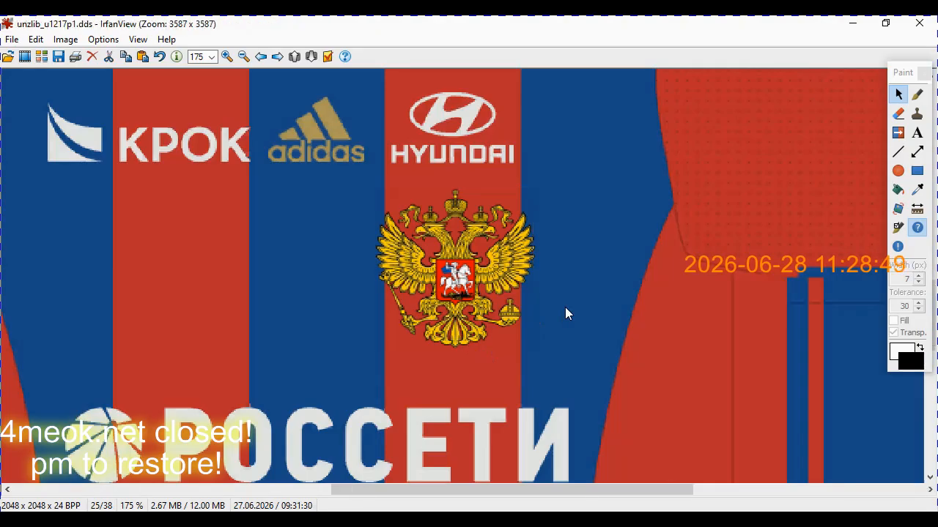
scroll(565, 307, down, 4)
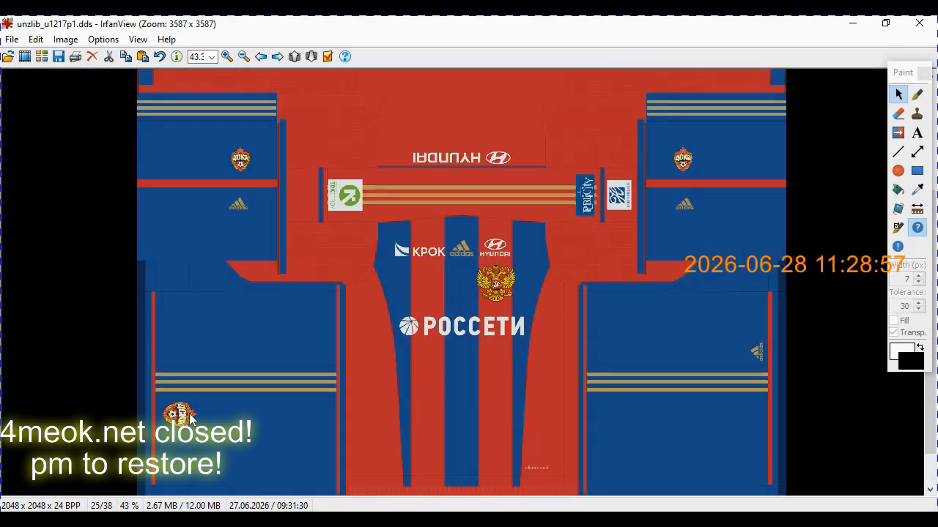
scroll(184, 419, up, 2)
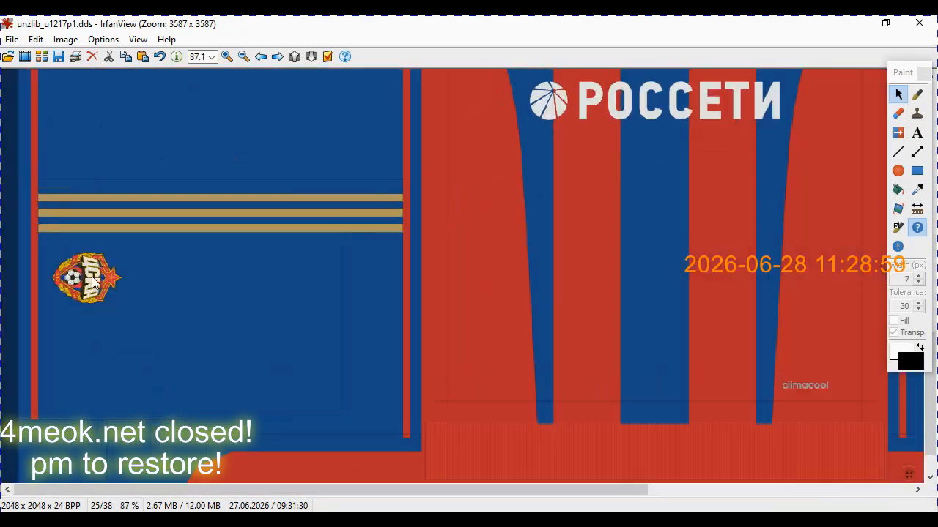
scroll(93, 282, up, 1)
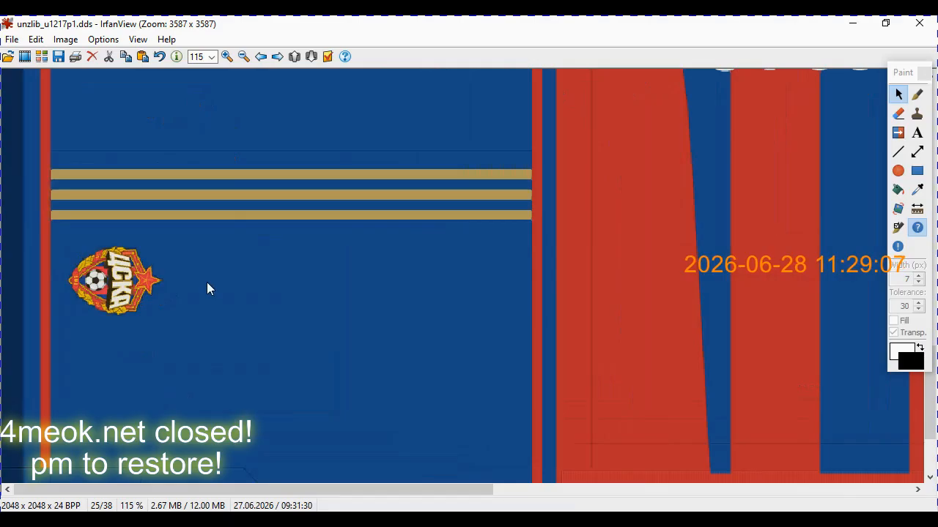
click(36, 40)
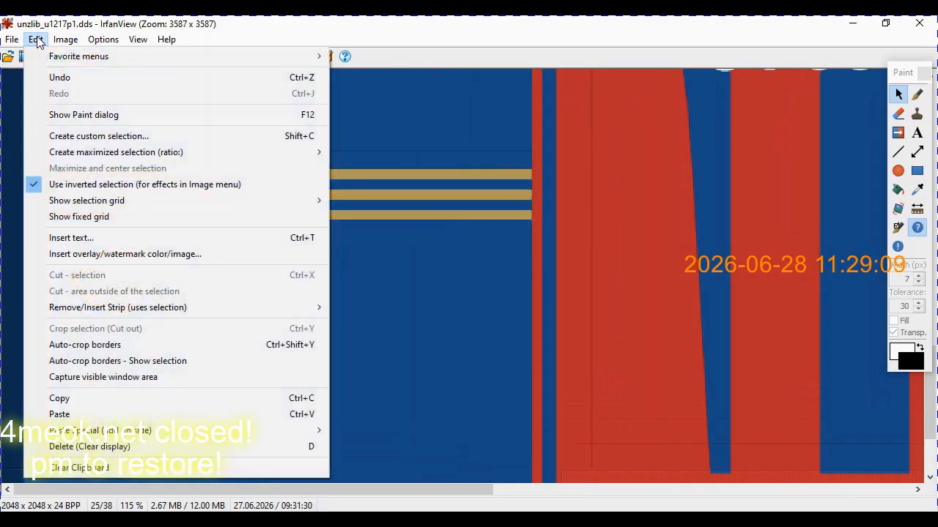
mouse_move(65, 42)
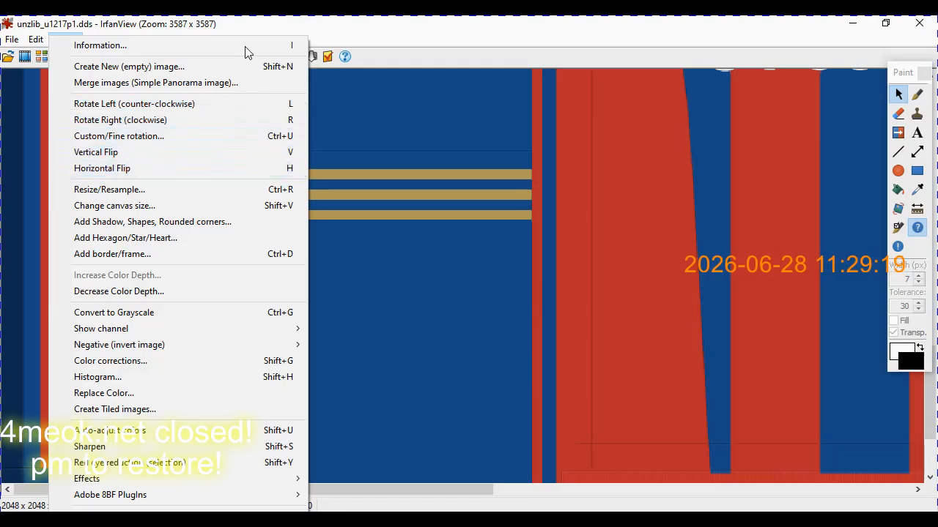
click(313, 22)
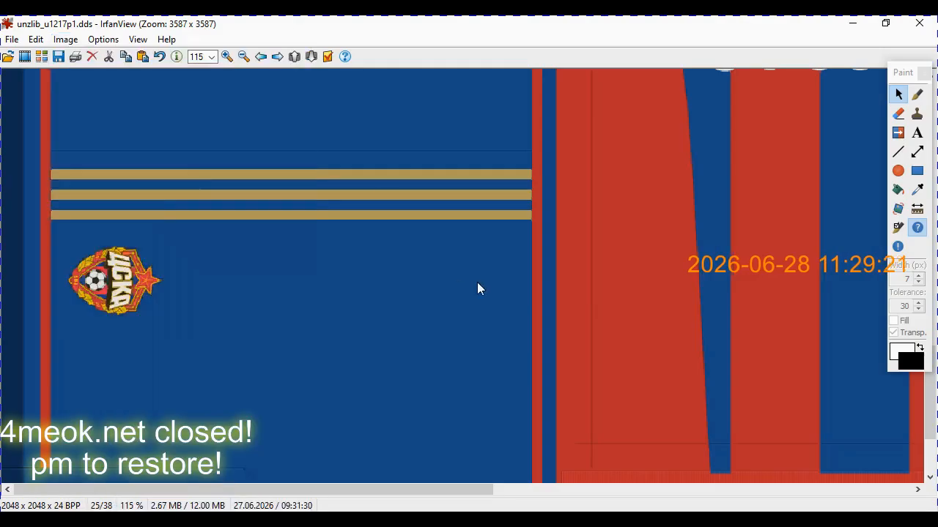
scroll(477, 282, down, 3)
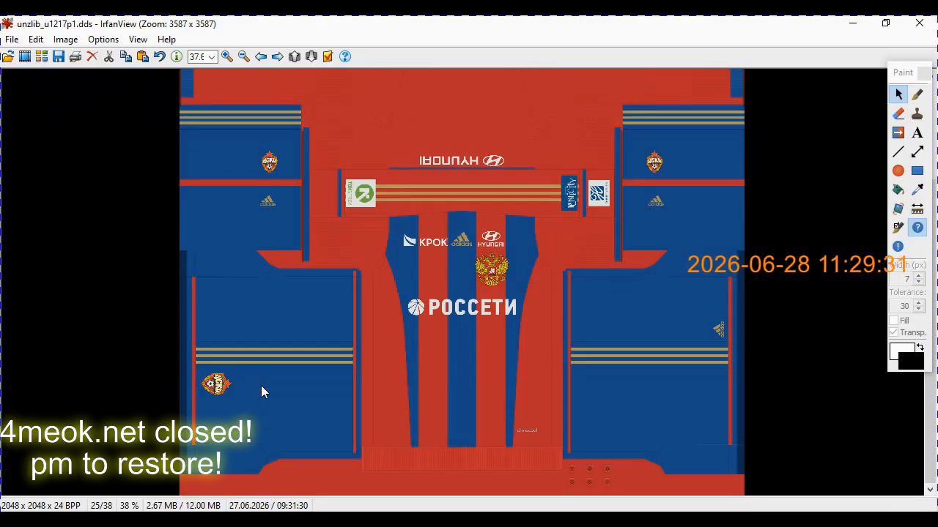
scroll(261, 385, up, 7)
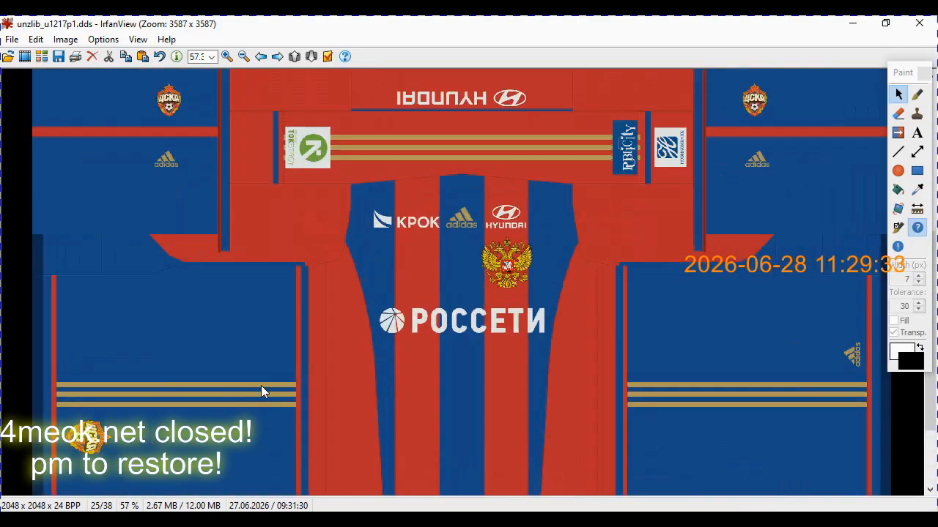
scroll(261, 386, left, 5)
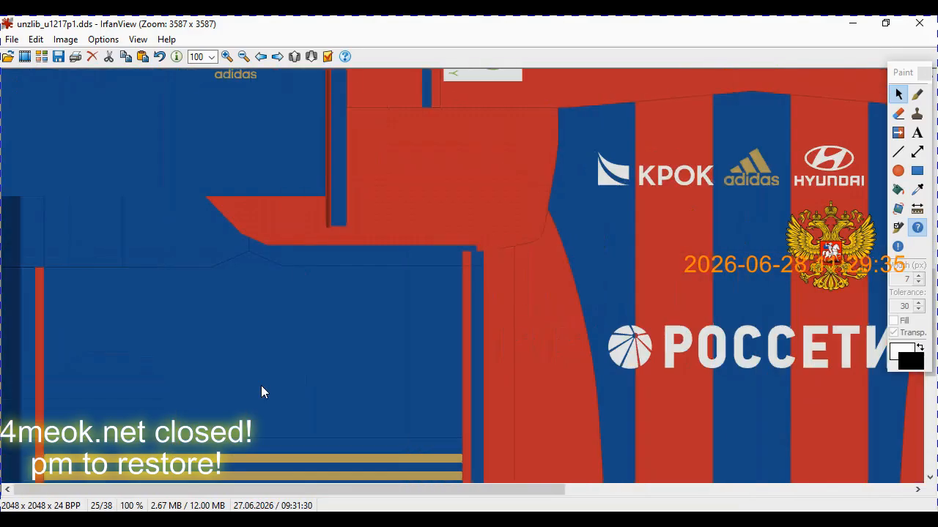
scroll(261, 385, down, 5)
scroll(261, 386, down, 1)
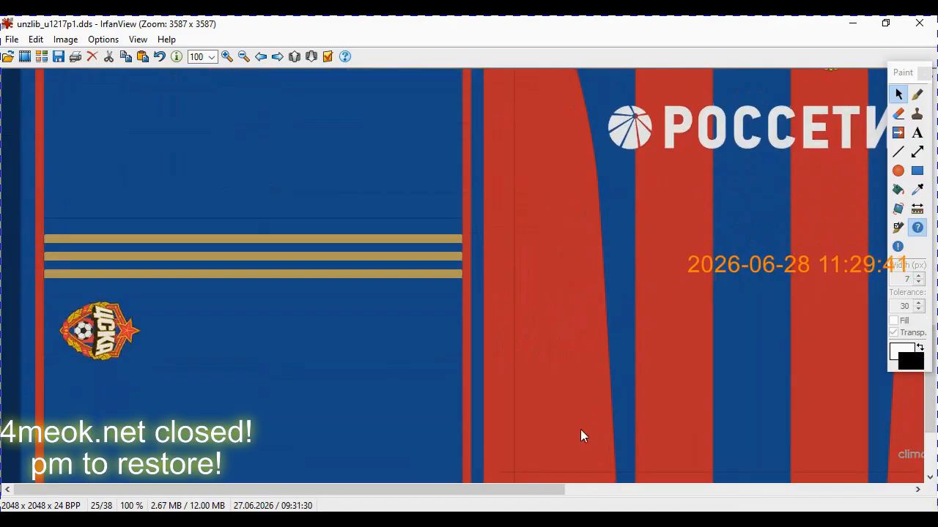
- Switch to the Photos viewer, rotate emblem_1217_f.png through a full turn, and return to IrfanView
click(762, 523)
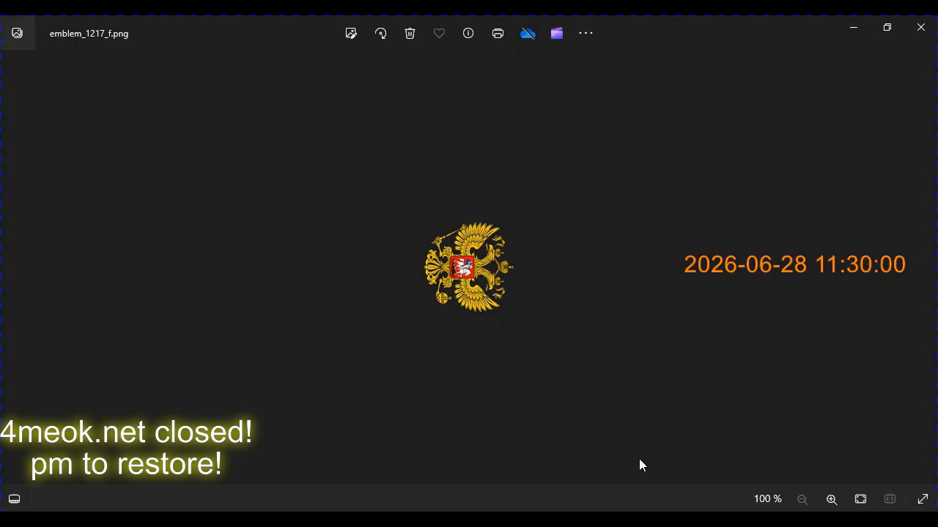
click(762, 521)
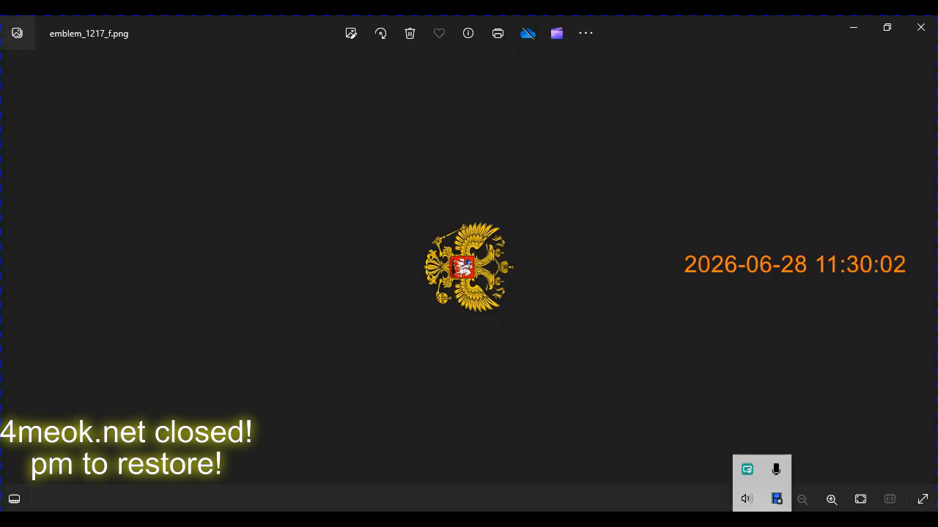
click(623, 359)
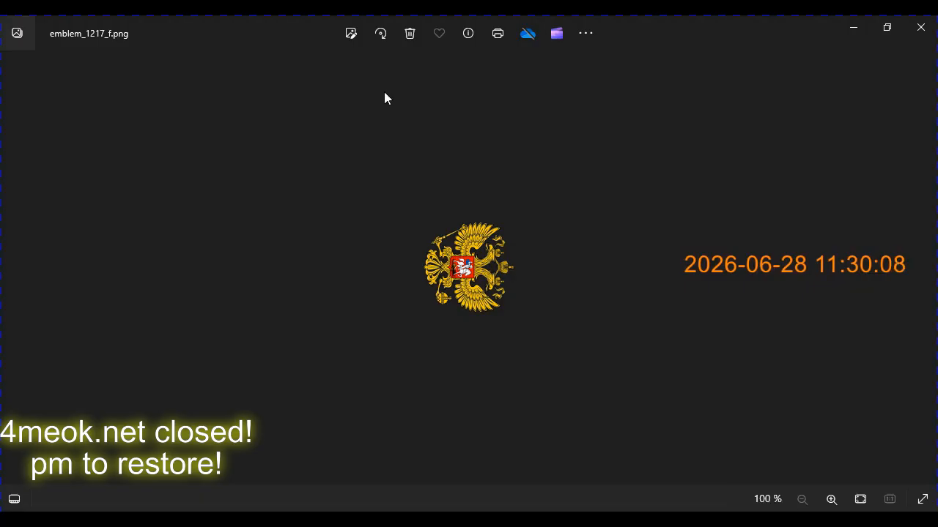
click(380, 34)
click(380, 33)
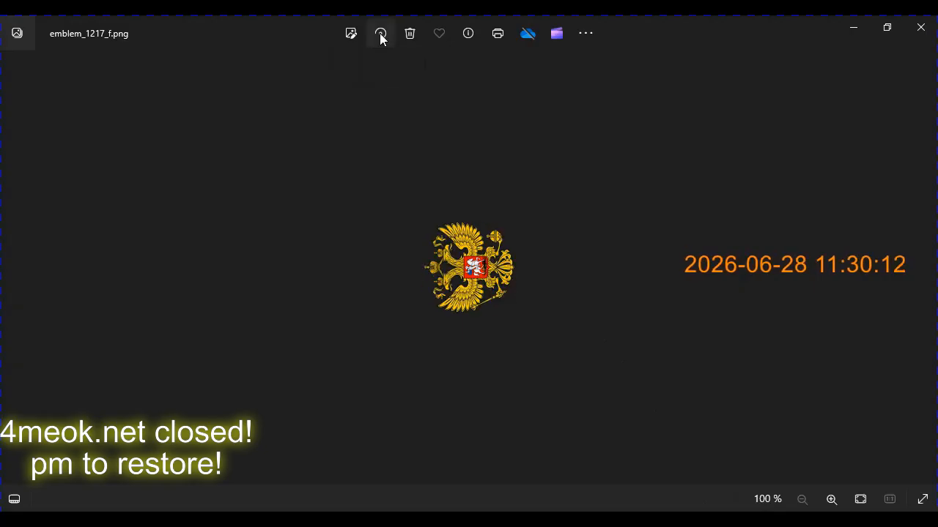
click(380, 34)
click(380, 33)
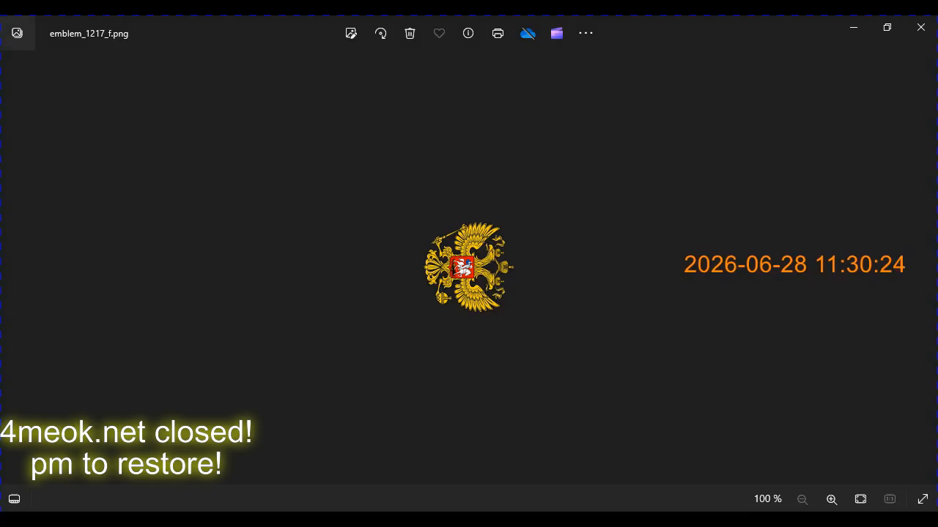
key(alt+Tab)
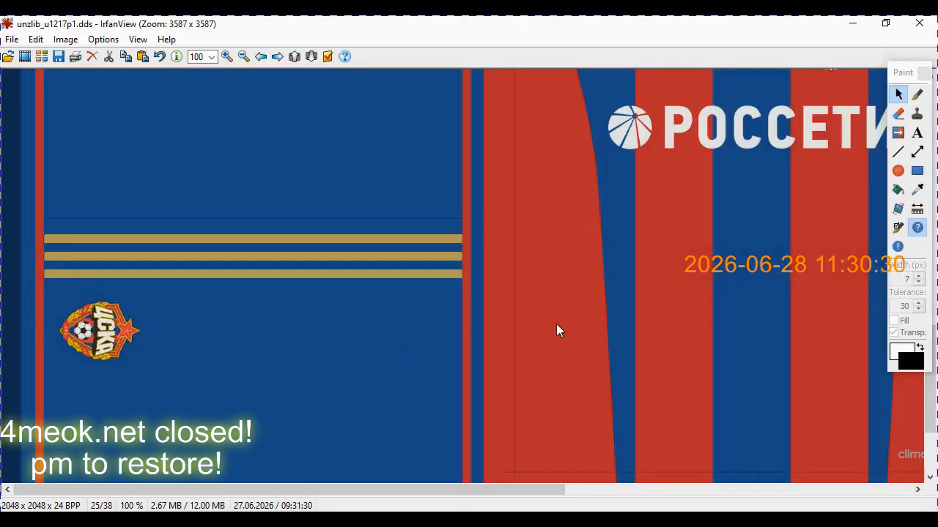
- Set the Clone tool's width to 20 px and clone plain blue over the sideways crest below the gold stripes
click(914, 123)
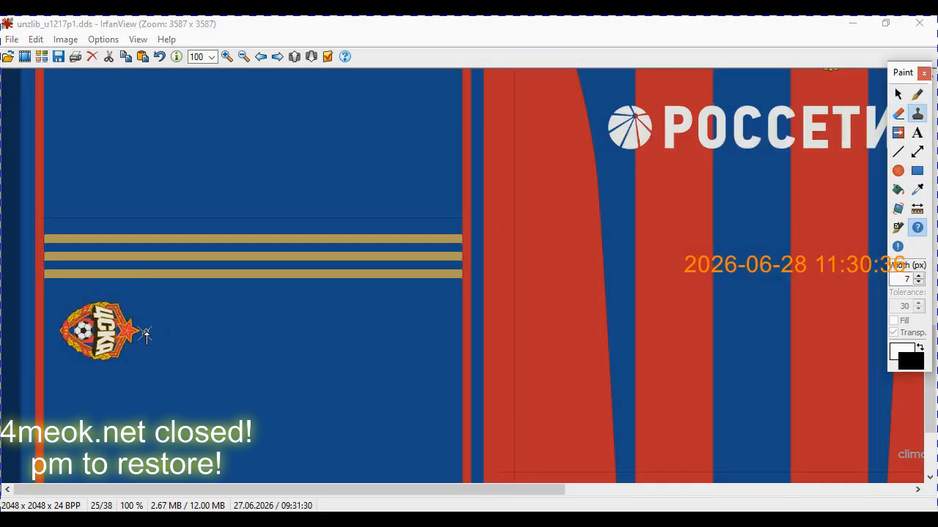
click(919, 277)
click(920, 277)
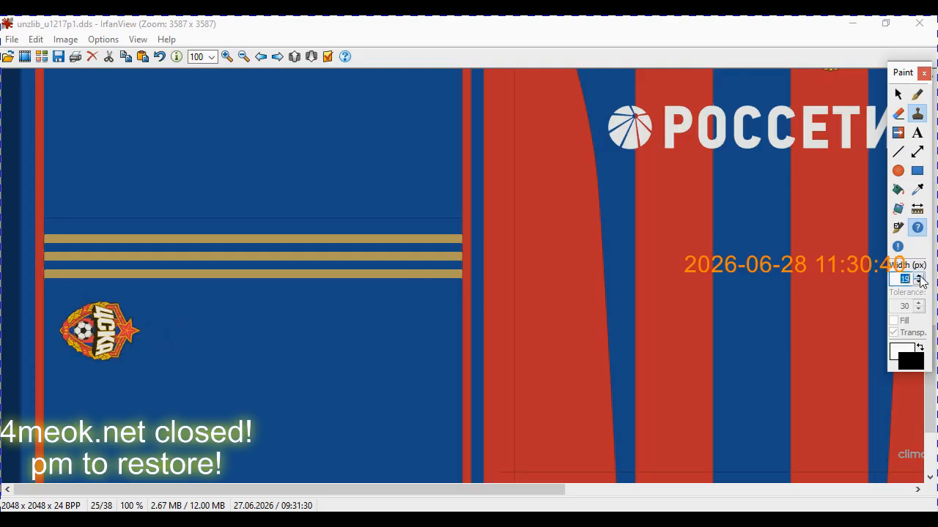
click(920, 278)
click(179, 355)
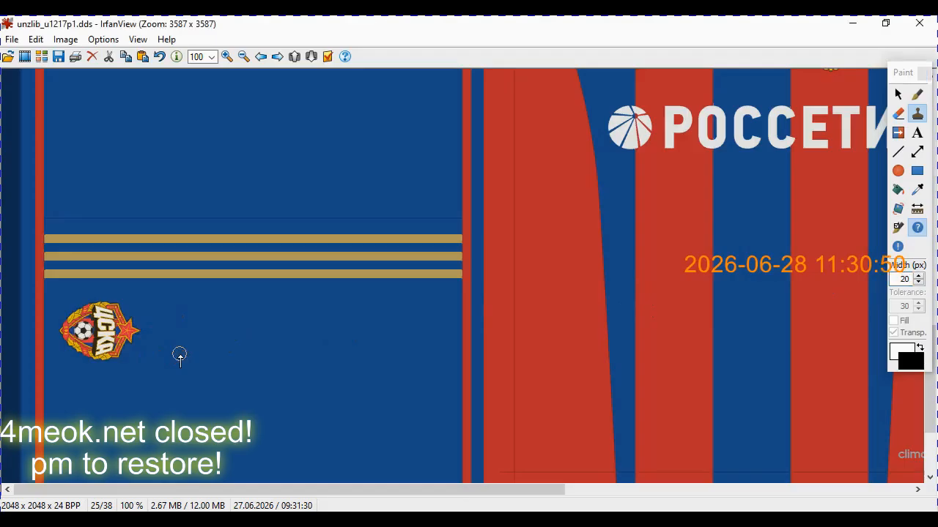
mouse_move(129, 353)
mouse_down()
mouse_move(131, 326)
mouse_move(137, 333)
mouse_move(115, 306)
mouse_move(86, 306)
mouse_move(115, 320)
mouse_move(118, 360)
mouse_move(110, 342)
mouse_move(103, 359)
mouse_move(94, 354)
mouse_move(112, 329)
mouse_move(100, 319)
mouse_move(83, 354)
mouse_move(86, 316)
mouse_move(67, 323)
mouse_move(66, 332)
mouse_move(76, 325)
mouse_move(74, 349)
mouse_move(58, 333)
mouse_move(146, 338)
mouse_move(74, 309)
mouse_move(147, 325)
mouse_move(92, 341)
mouse_up()
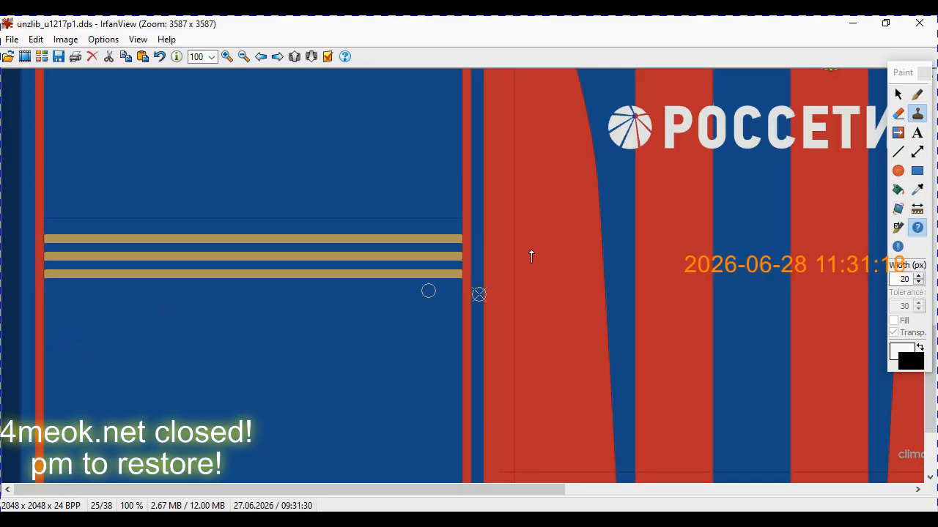
- Insert the sideways eagle emblem as an overlay at a selection about 251 × 167 px just below the lower-left gold stripes, and clear the selection
click(898, 95)
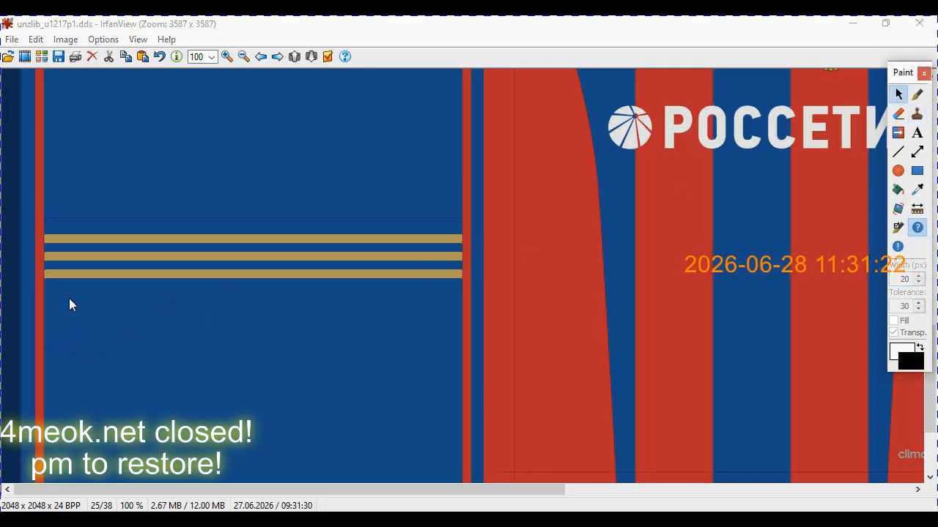
drag(54, 295, 236, 414)
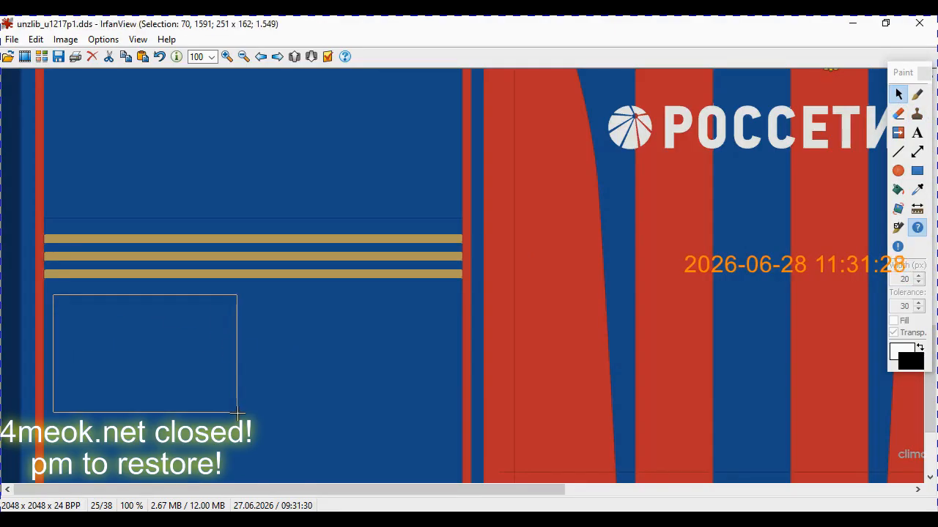
click(35, 39)
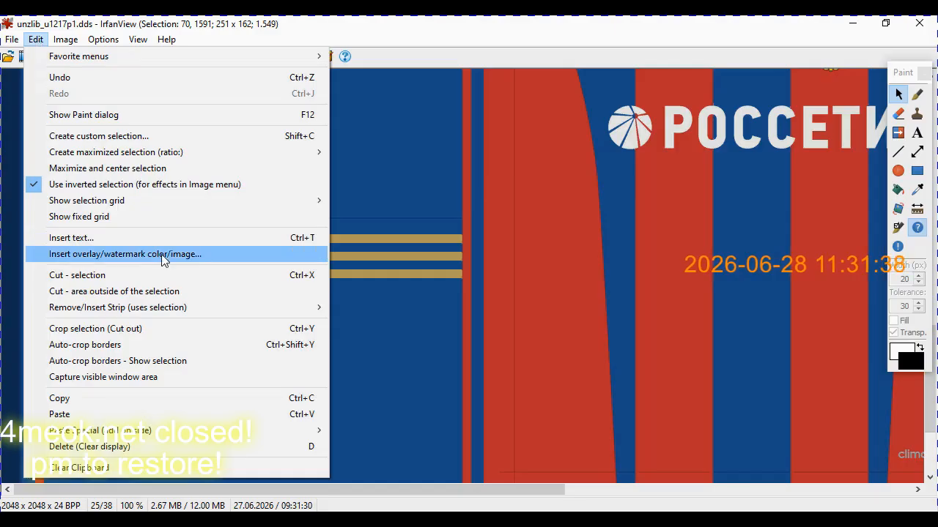
key(Num_Lock)
click(161, 254)
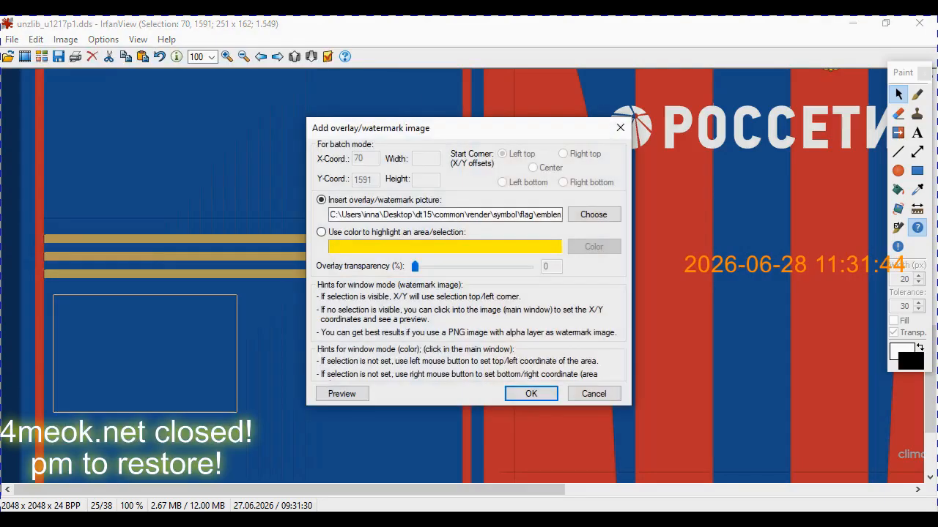
click(762, 521)
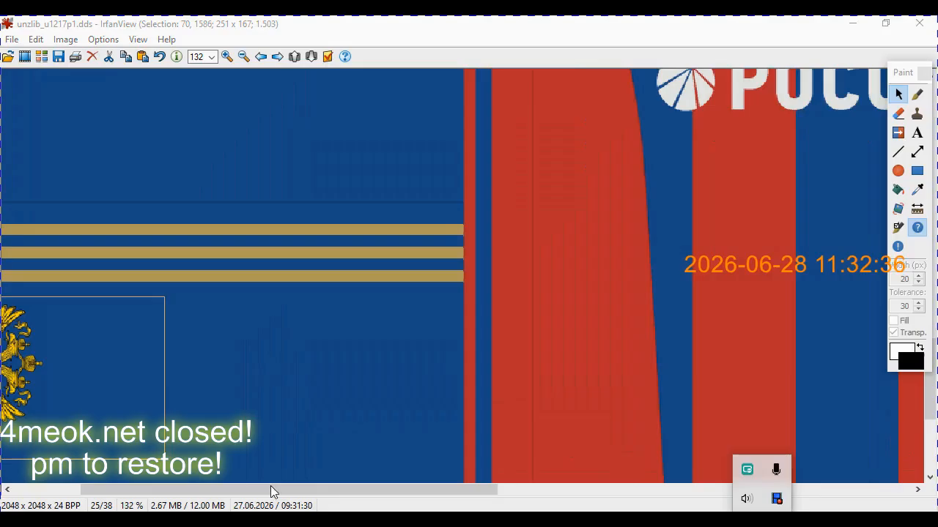
drag(270, 488, 169, 502)
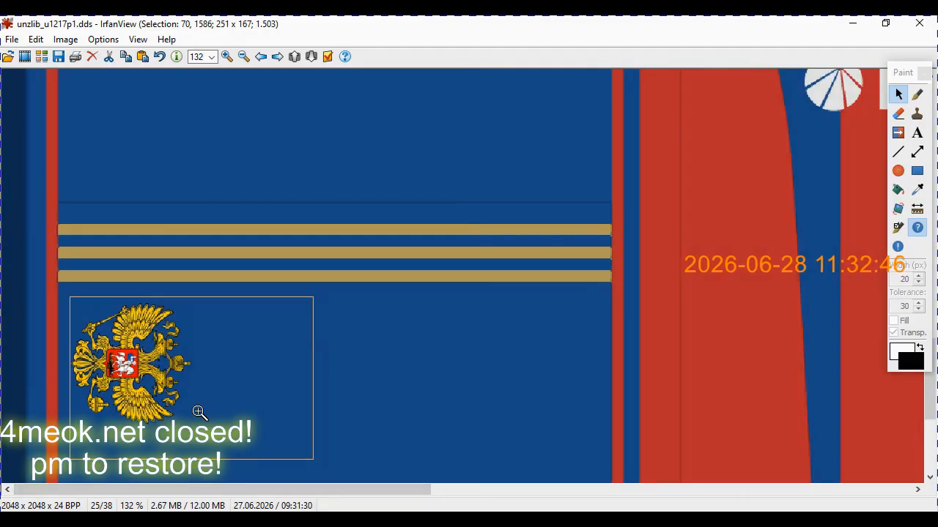
click(396, 378)
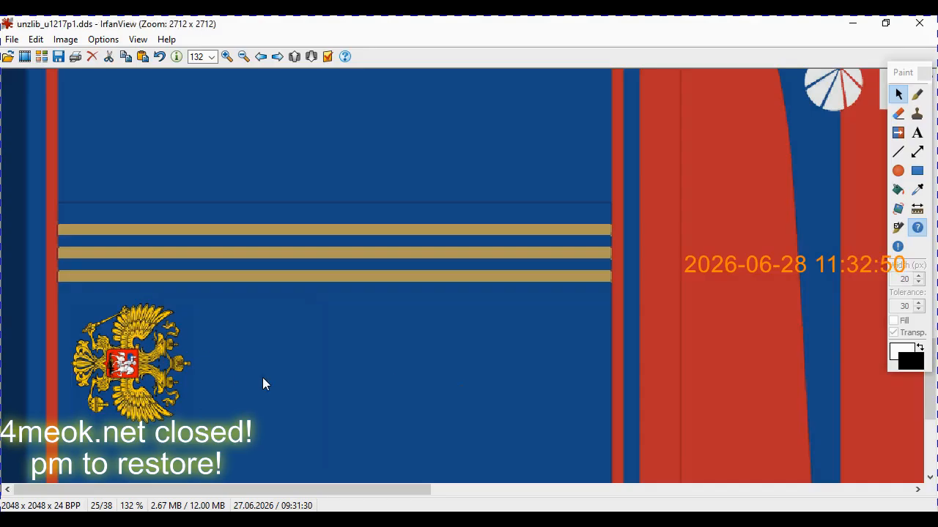
- Start saving a copy of the edited texture as unzlib_u1217p1 on the desktop, keeping the PNG - Portable Network Graphics format
scroll(263, 377, down, 3)
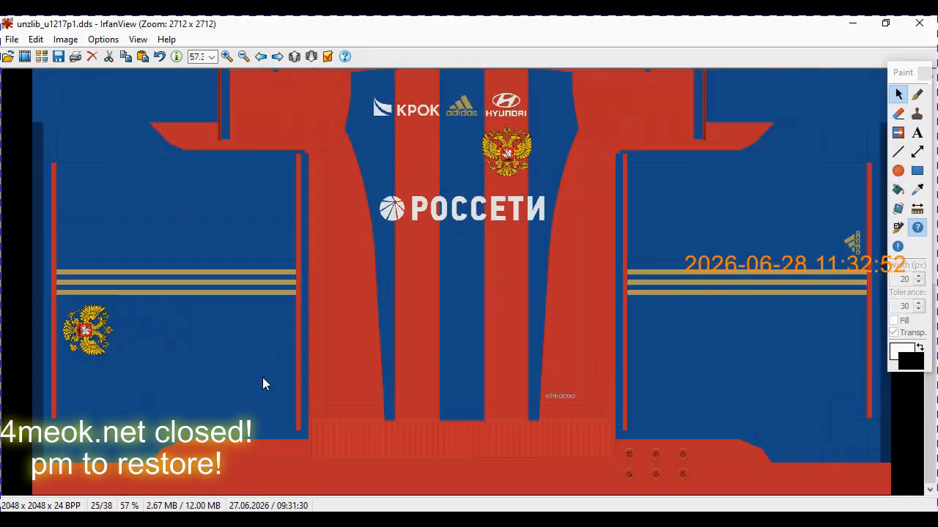
scroll(262, 378, down, 1)
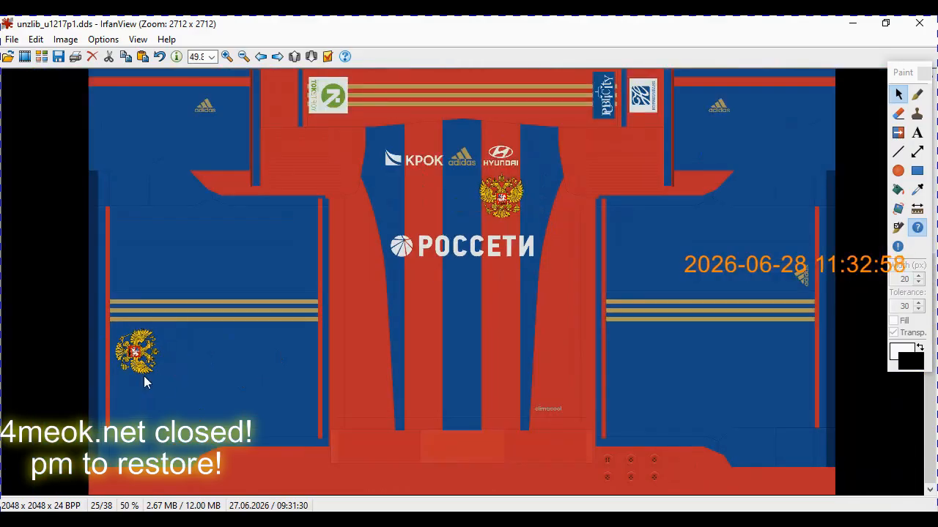
scroll(297, 373, down, 2)
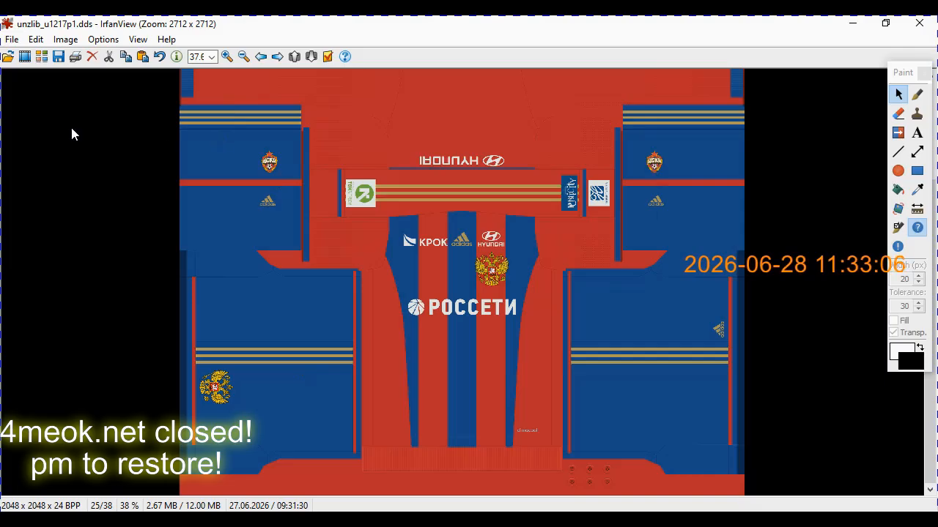
click(13, 41)
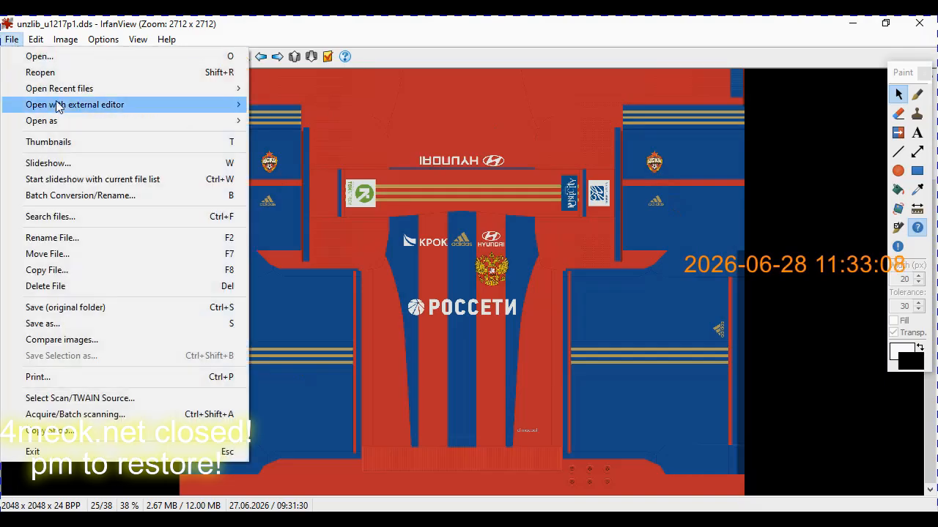
click(64, 324)
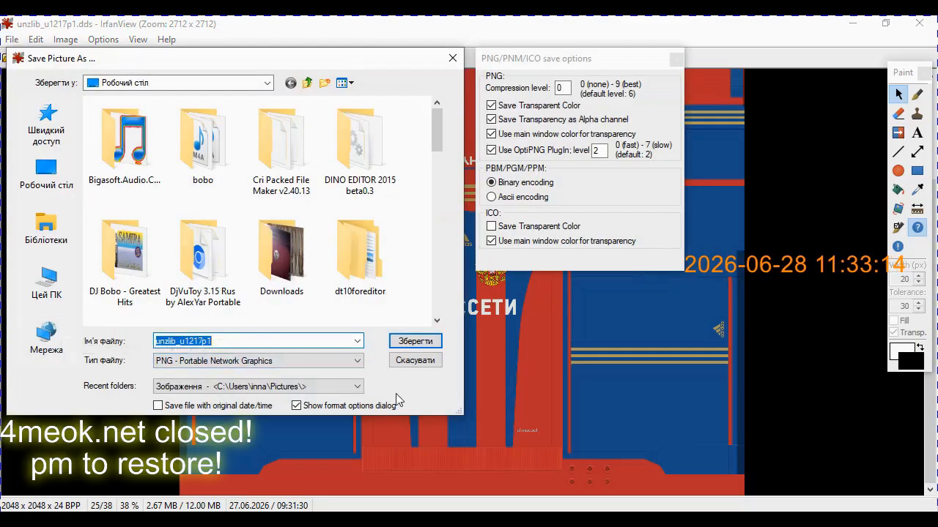
click(182, 364)
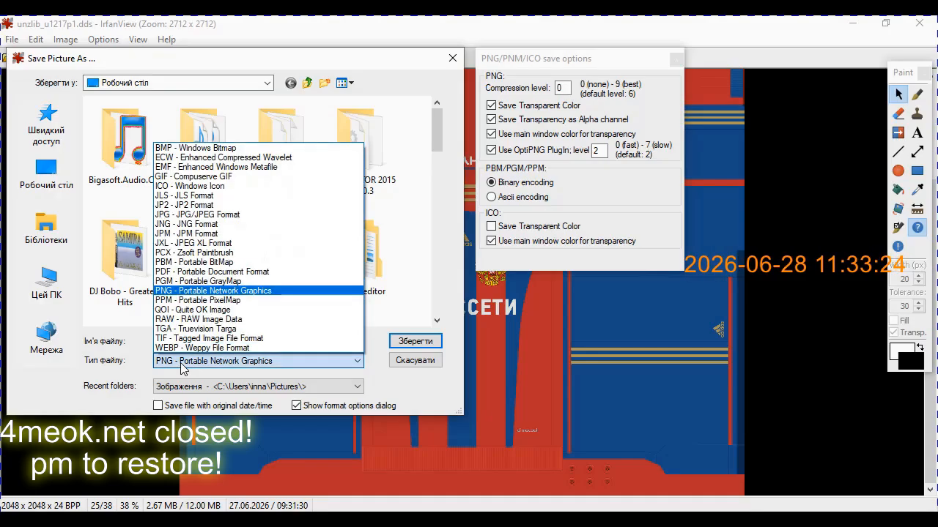
click(245, 362)
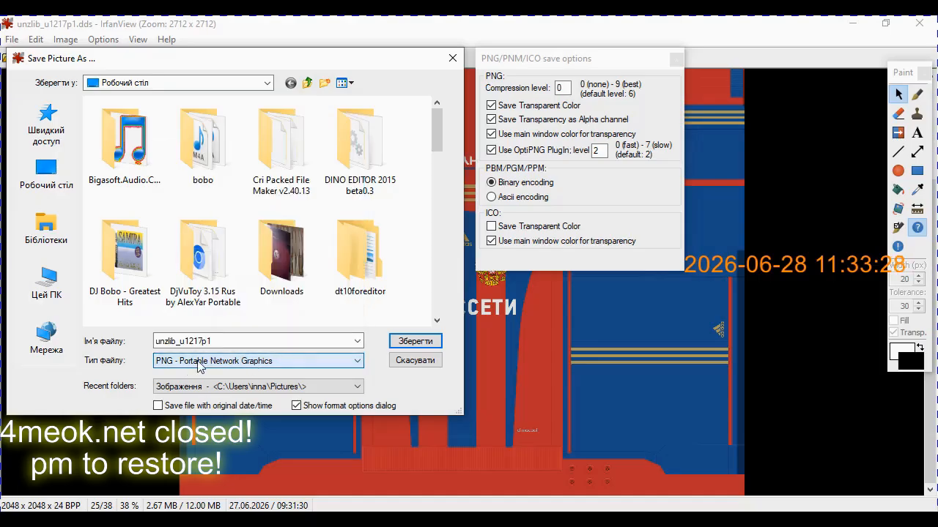